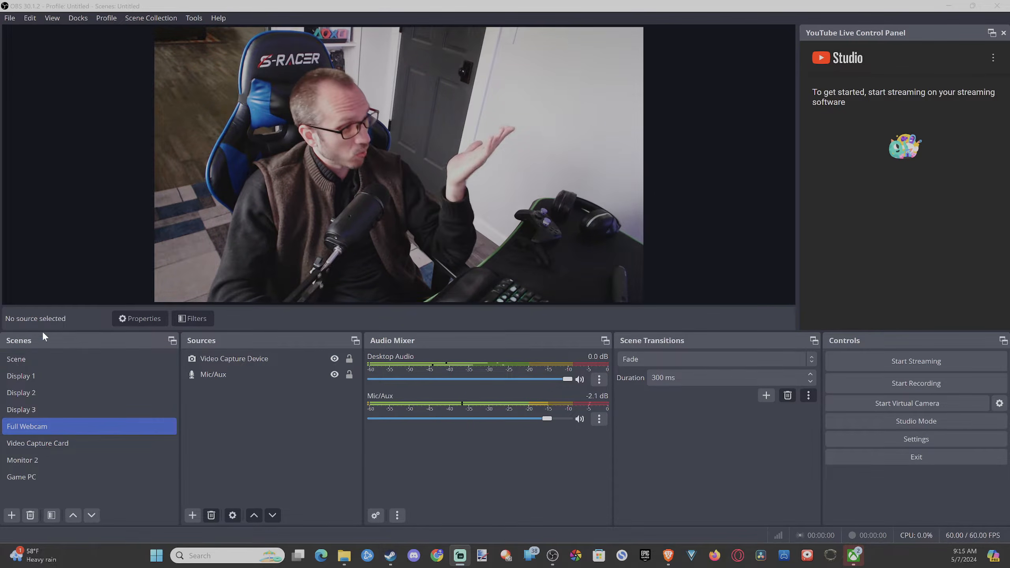
Select the Video Capture Device source in the Full Webcam scene.
double_click(28, 430)
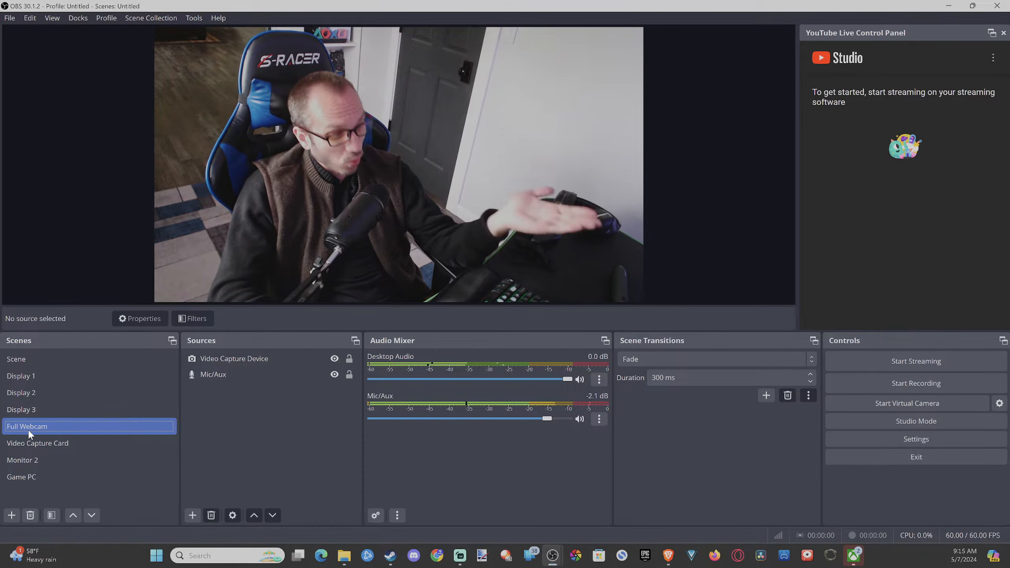
left_click(217, 363)
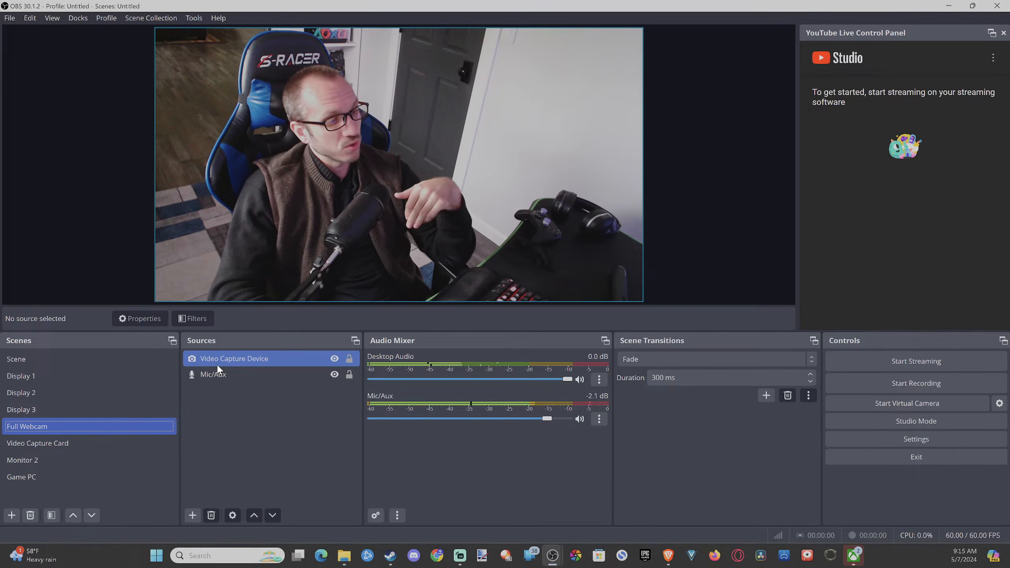
left_click(221, 363)
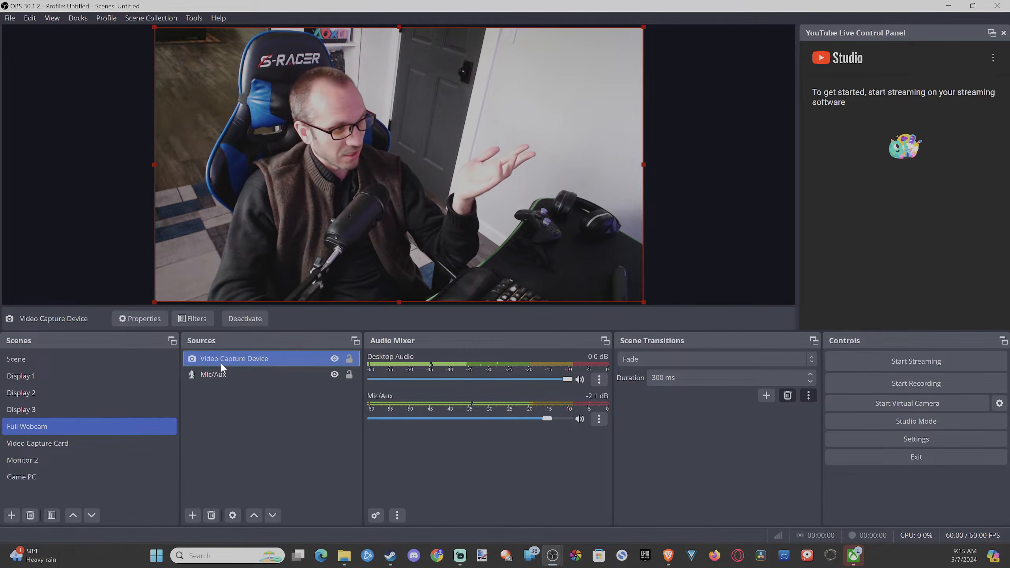
right_click(241, 358)
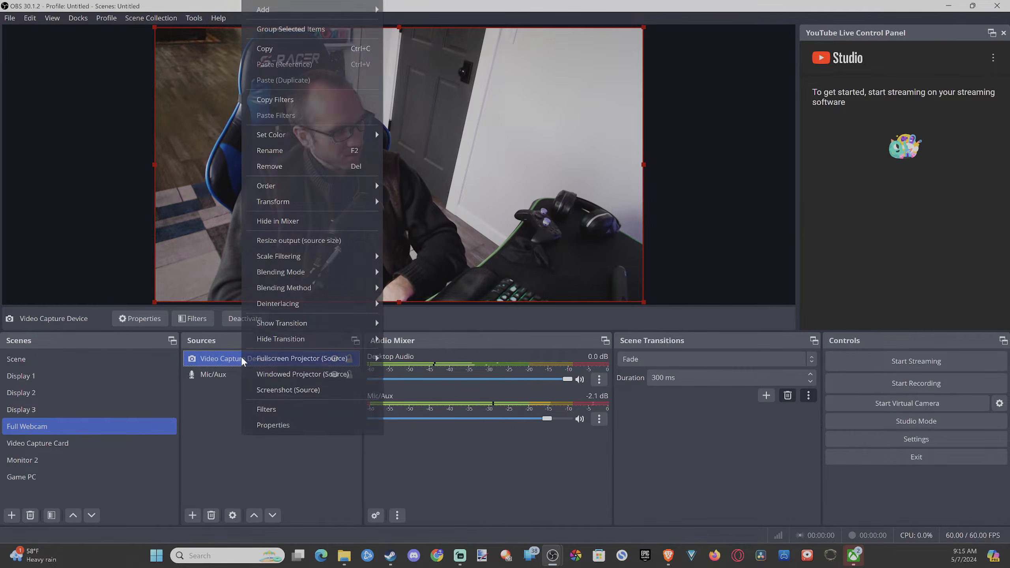
left_click(230, 359)
double_click(230, 360)
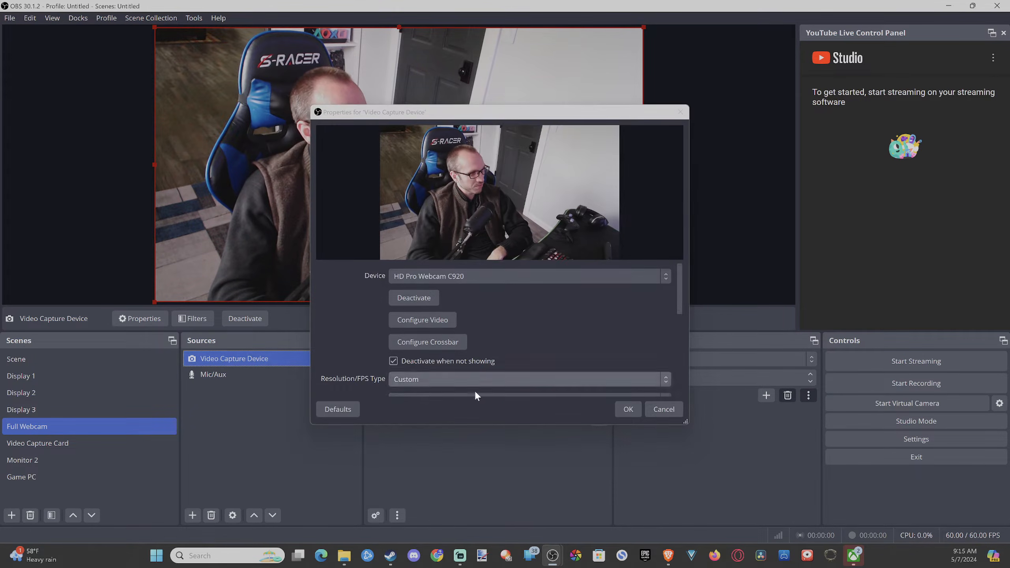
left_click(665, 413)
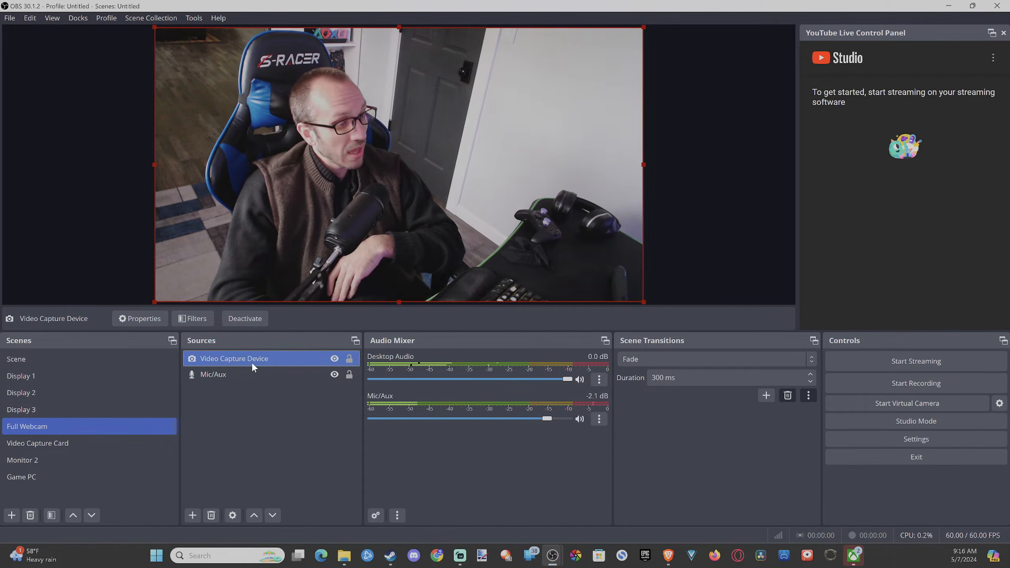
Open the filters of the Video Capture Device source and show the settings of its Color Correction filter.
right_click(252, 364)
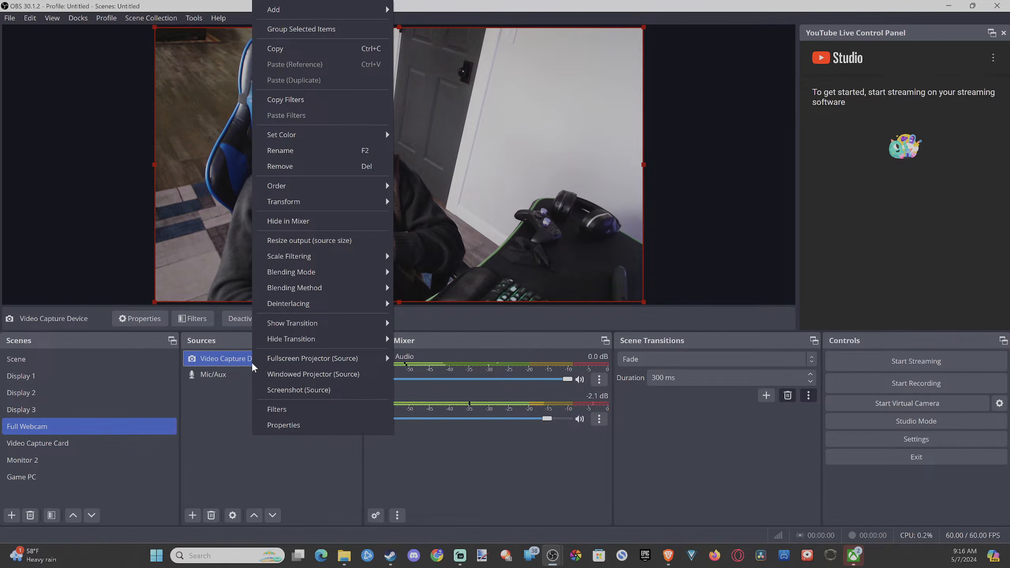
left_click(303, 409)
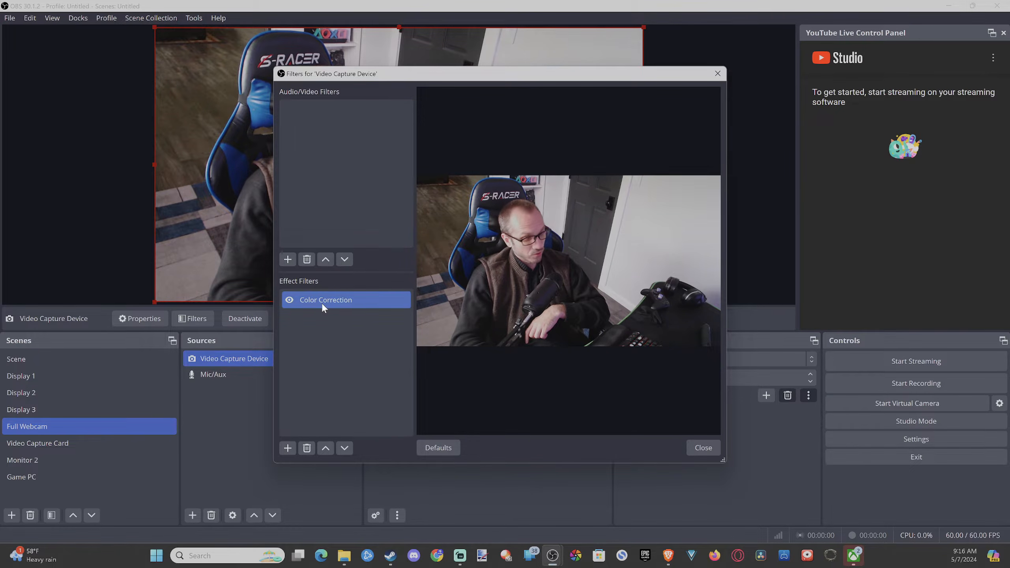
left_click(288, 258)
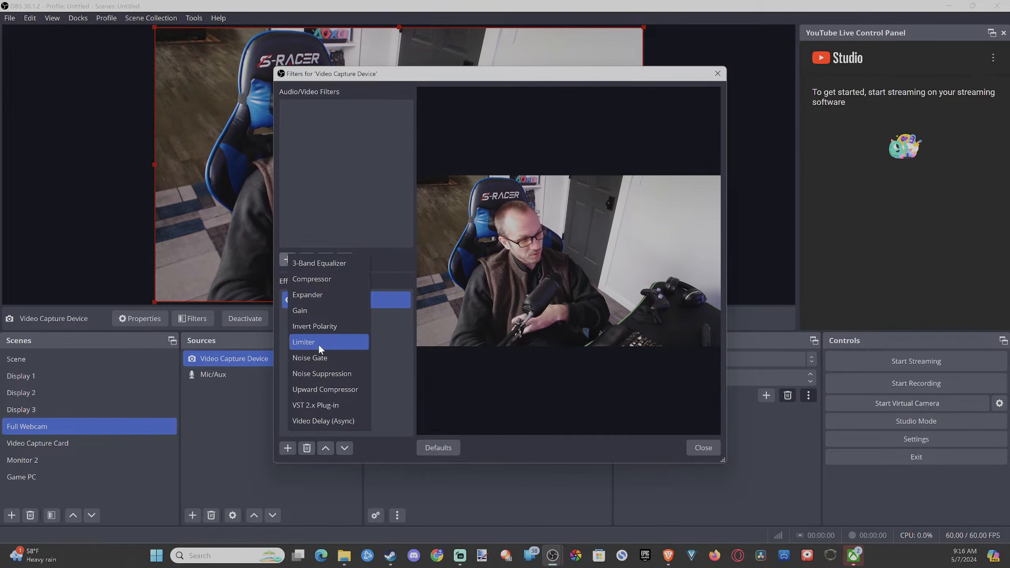
left_click(393, 352)
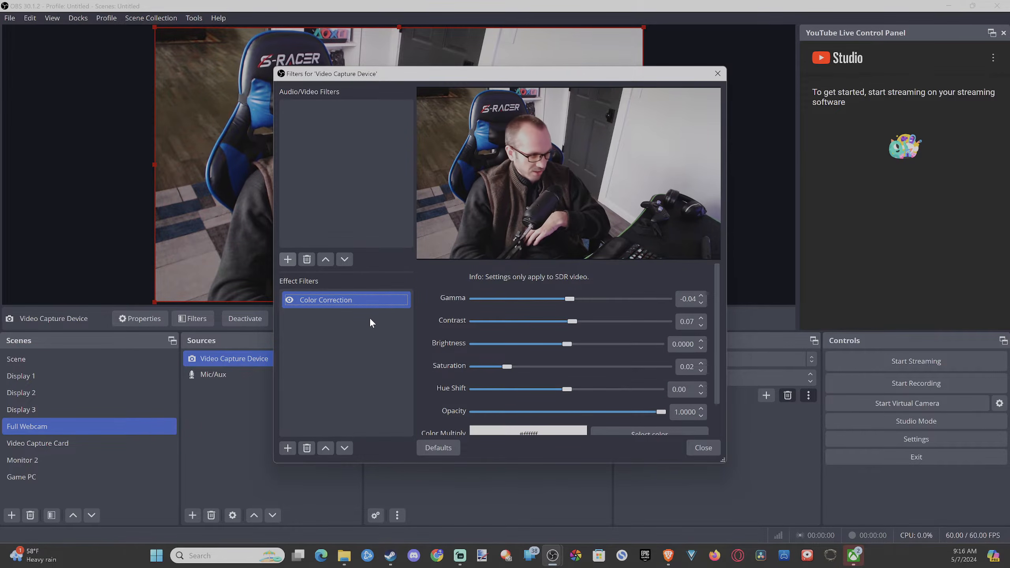
left_click_drag(418, 79, 376, 55)
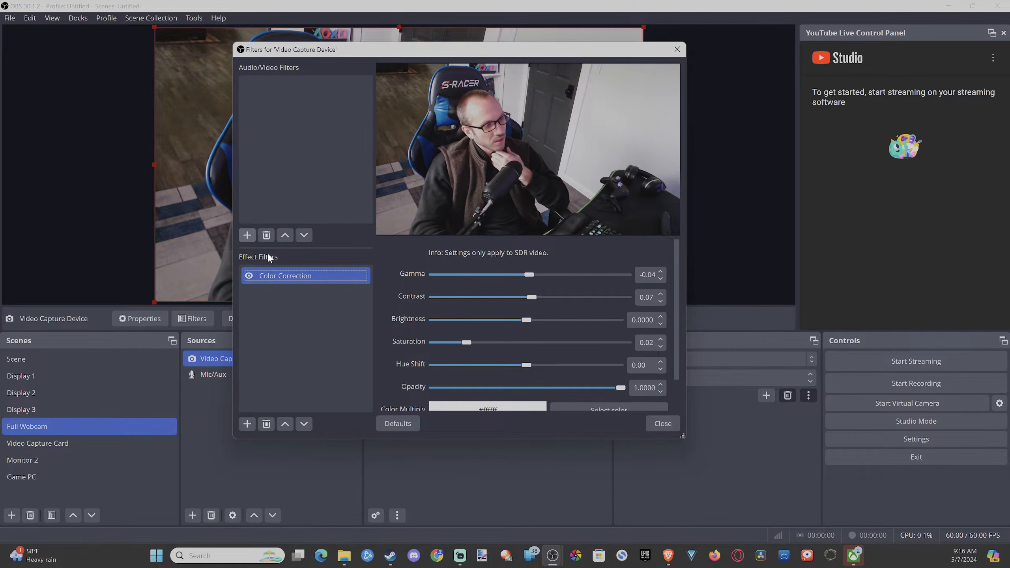
Add a Chroma Key effect filter to the Video Capture Device, keeping the suggested name.
left_click(247, 428)
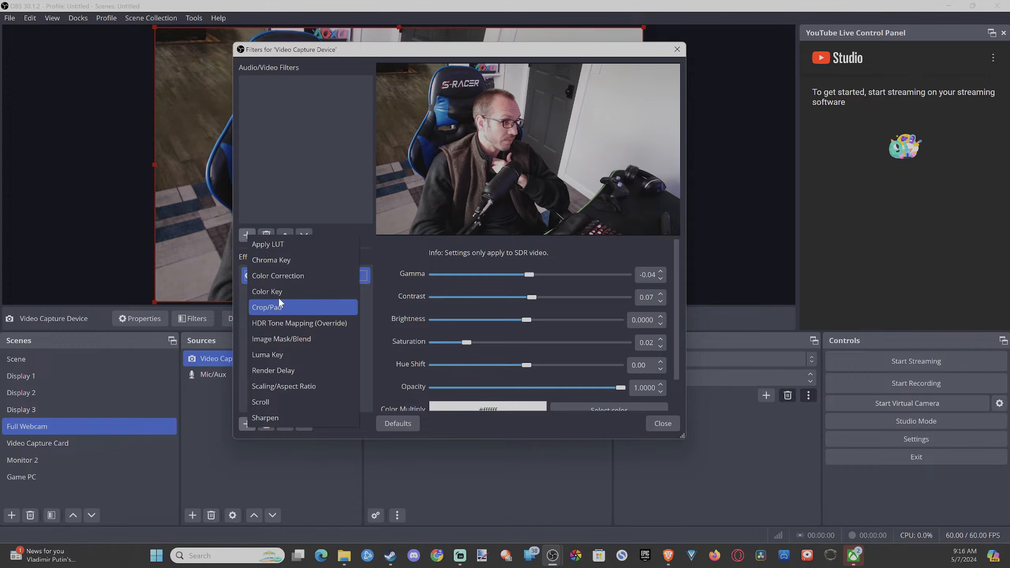
left_click(288, 263)
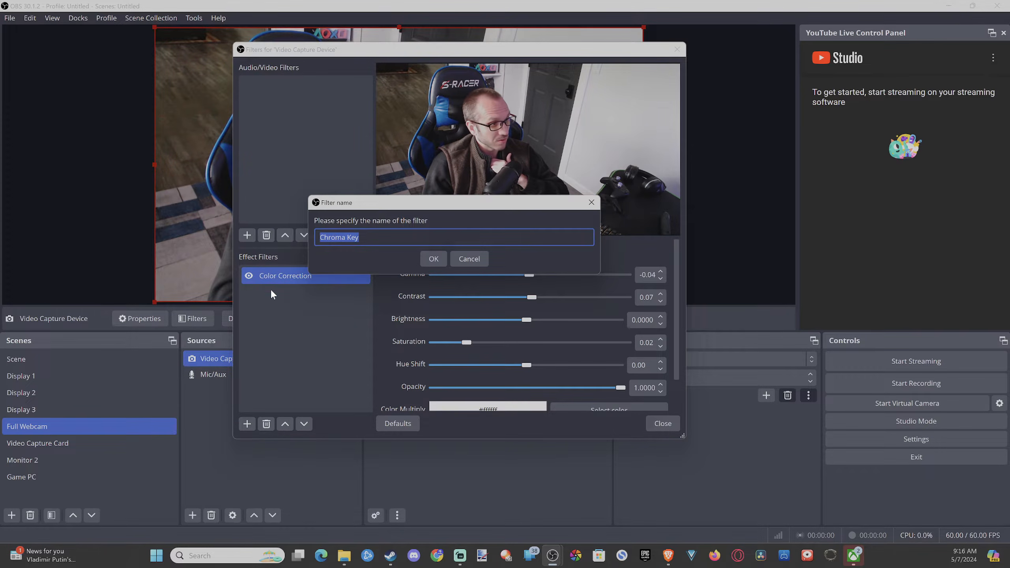
left_click(423, 258)
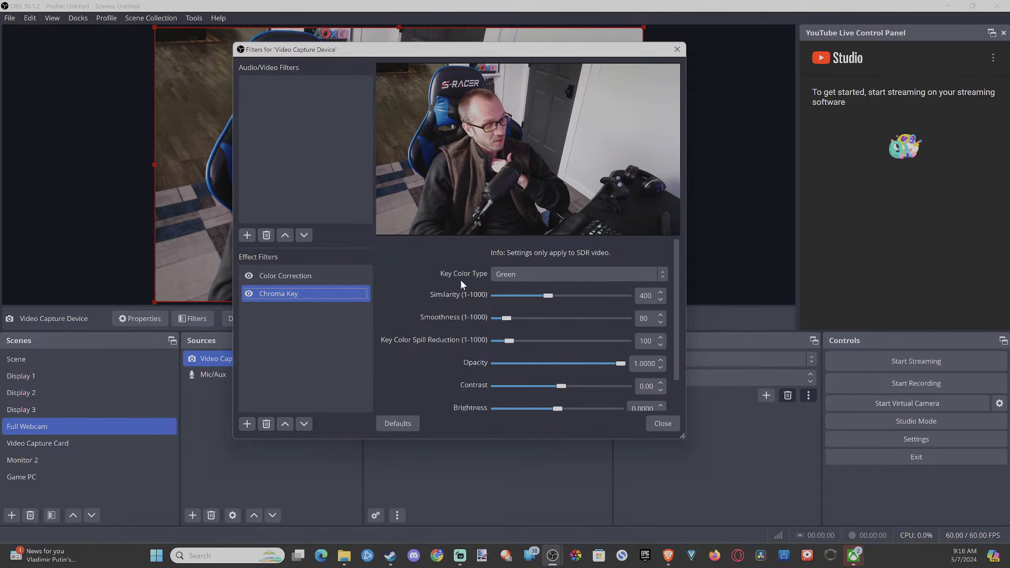
Set the Chroma Key filter to a custom key color and sample white (#ffffff) from the screen.
left_click(518, 275)
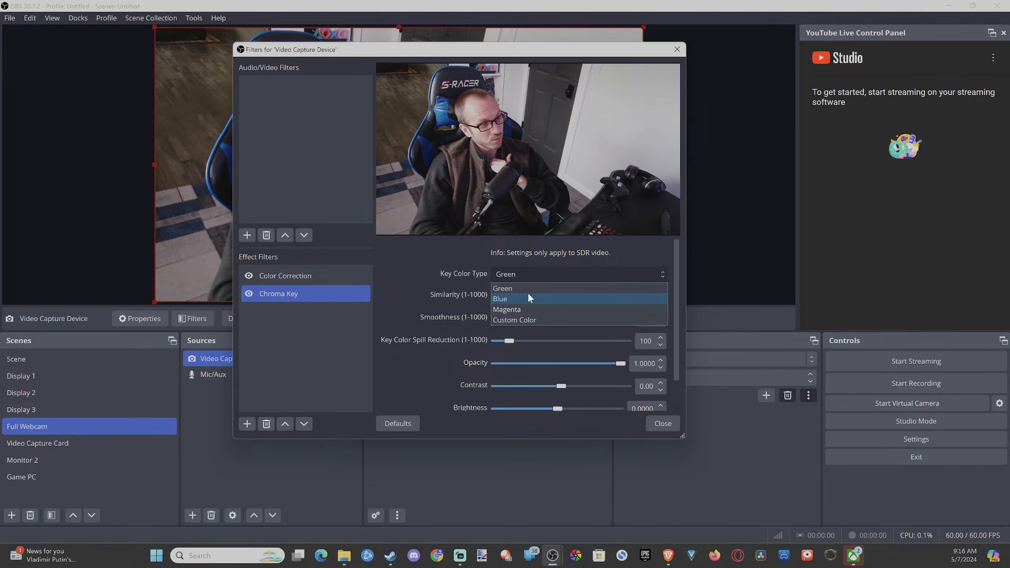
left_click(530, 321)
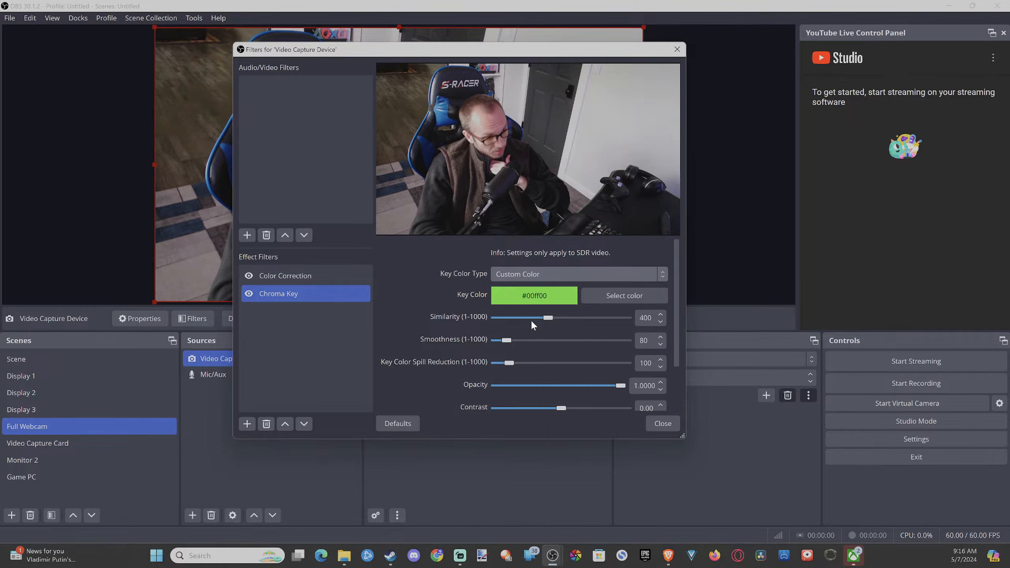
left_click(600, 292)
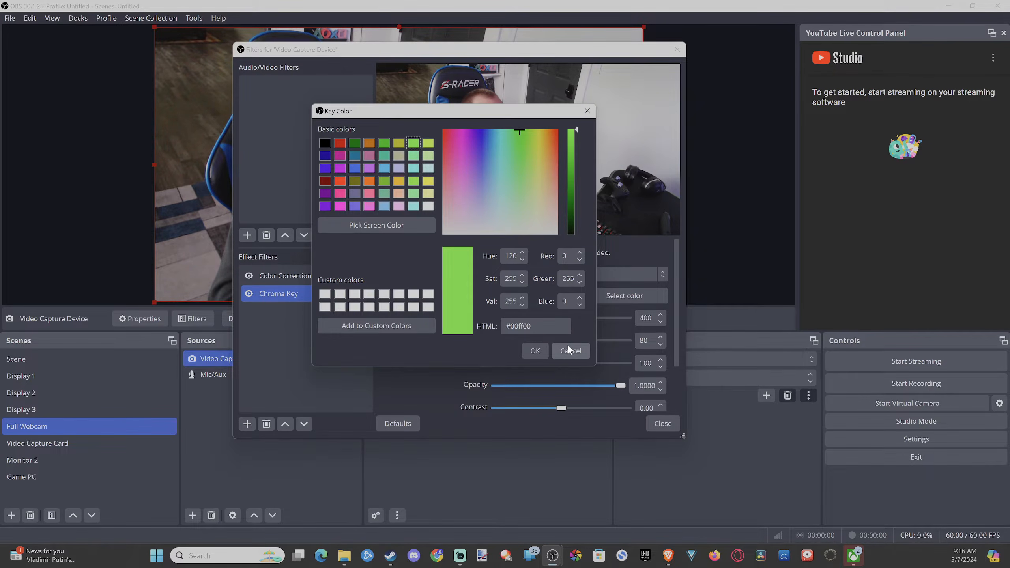
left_click(386, 223)
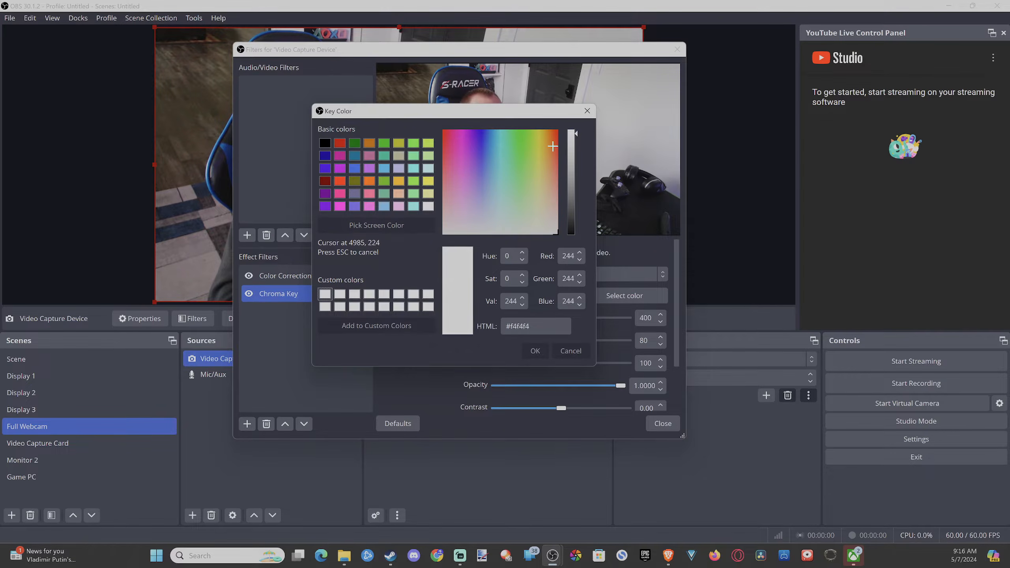
left_click(641, 96)
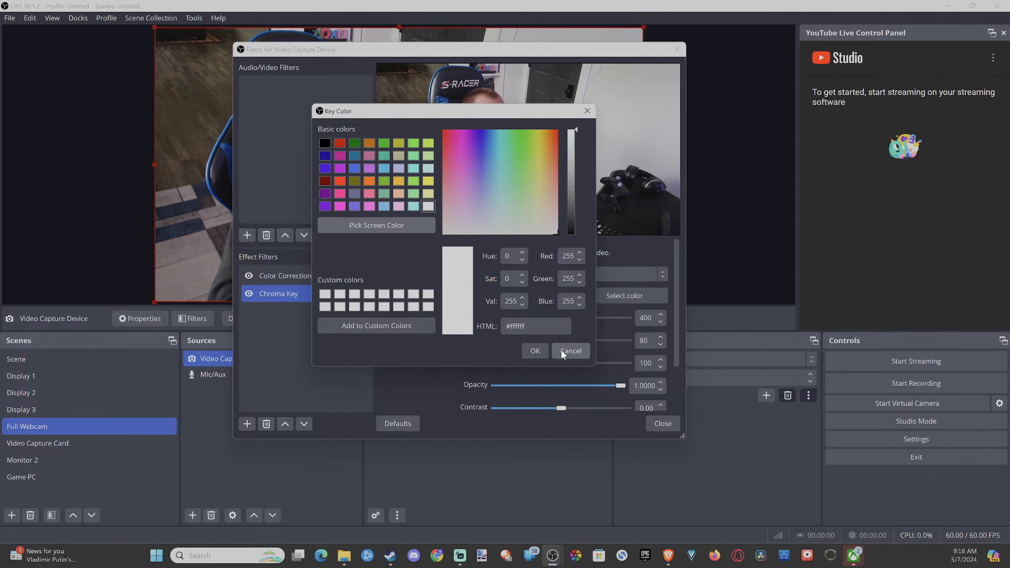
left_click(535, 350)
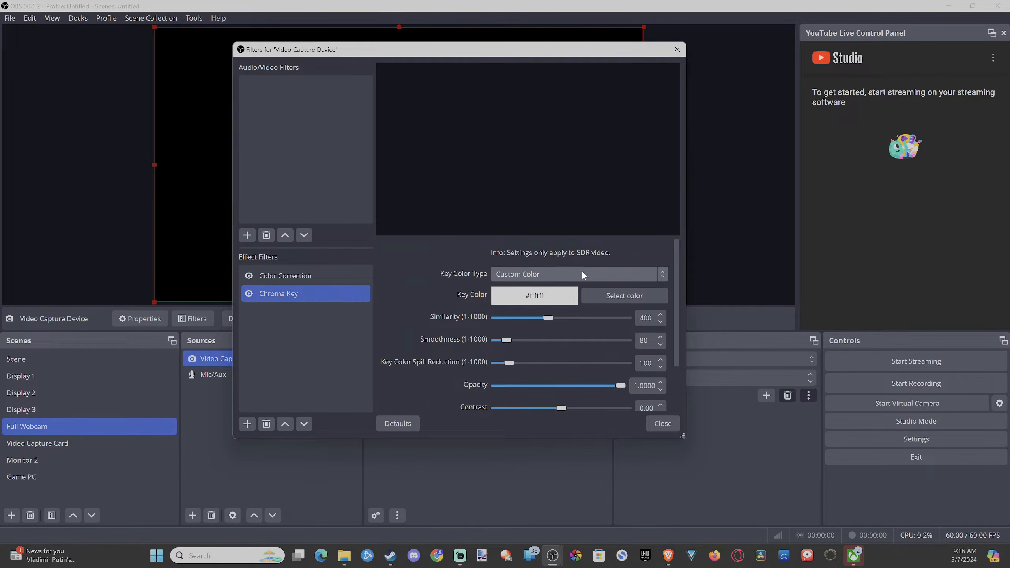
Try Magenta as the Chroma Key filter's key color type, and set it to Green.
left_click(663, 274)
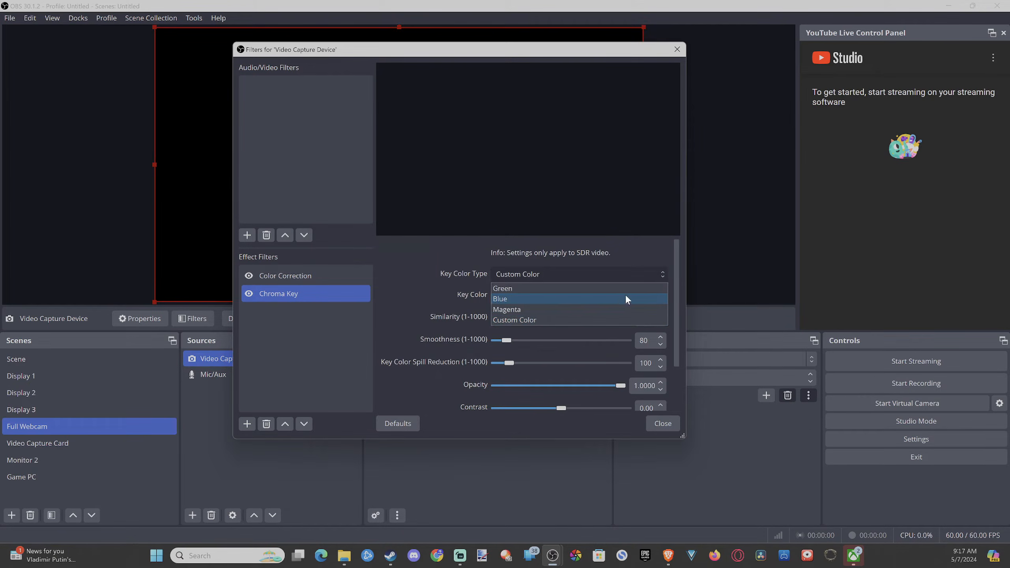
left_click(619, 305)
left_click(595, 278)
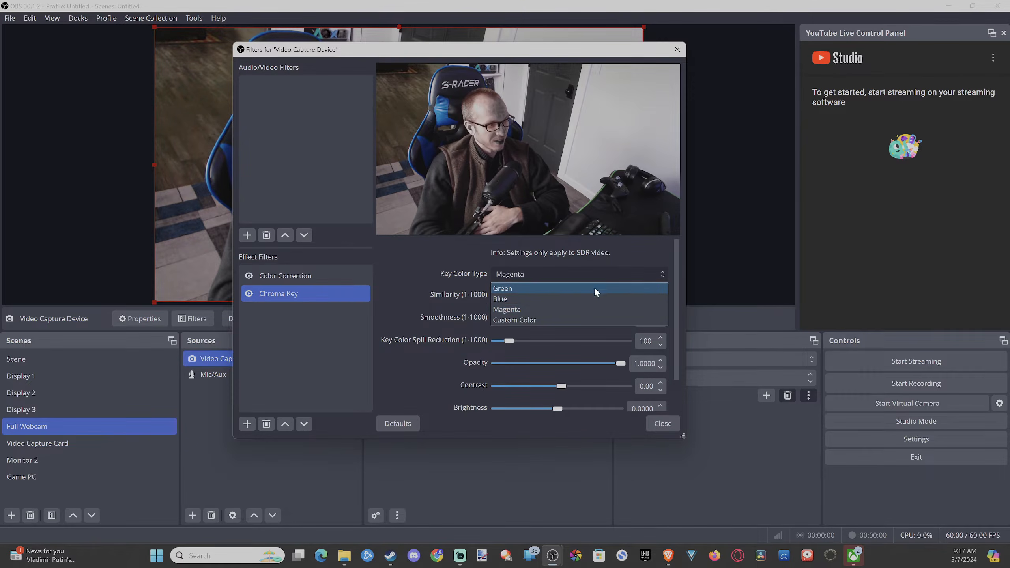
left_click(594, 289)
Try Blue as the Chroma Key filter's key color type, look over its settings, and return the type to Green.
left_click(660, 274)
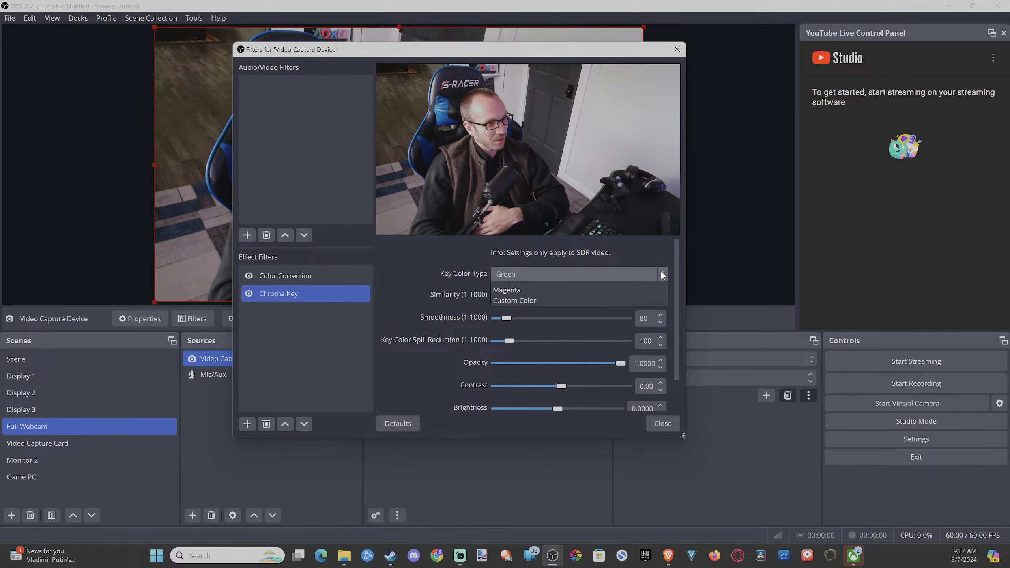
left_click(650, 295)
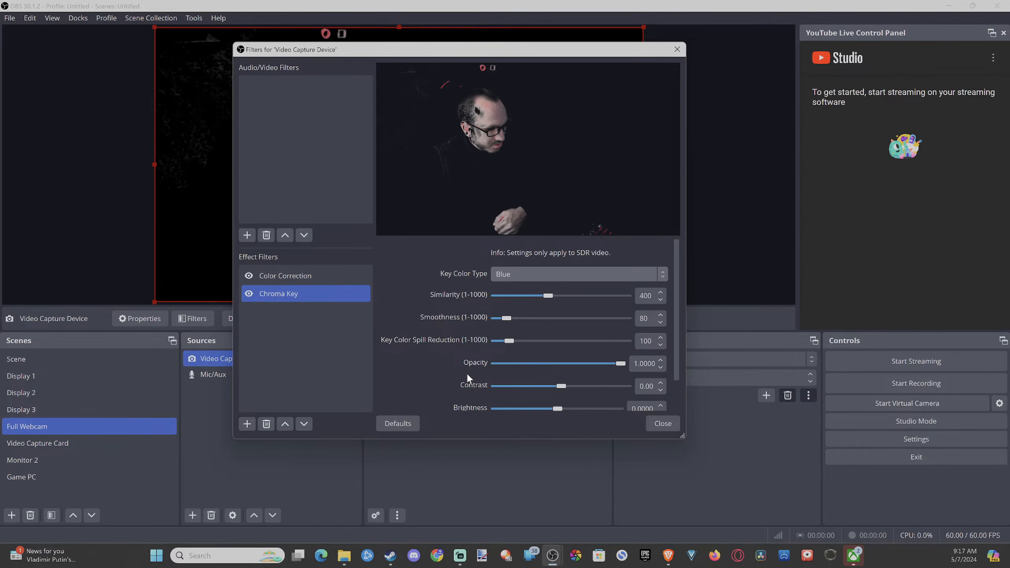
scroll(467, 373, "down", 2)
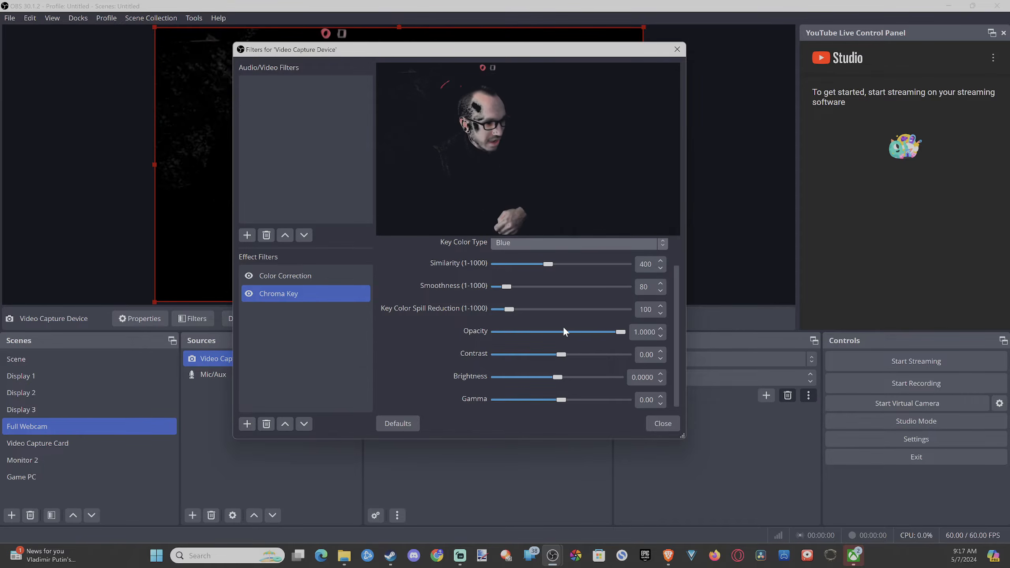
scroll(561, 326, "up", 2)
left_click(597, 274)
left_click(604, 288)
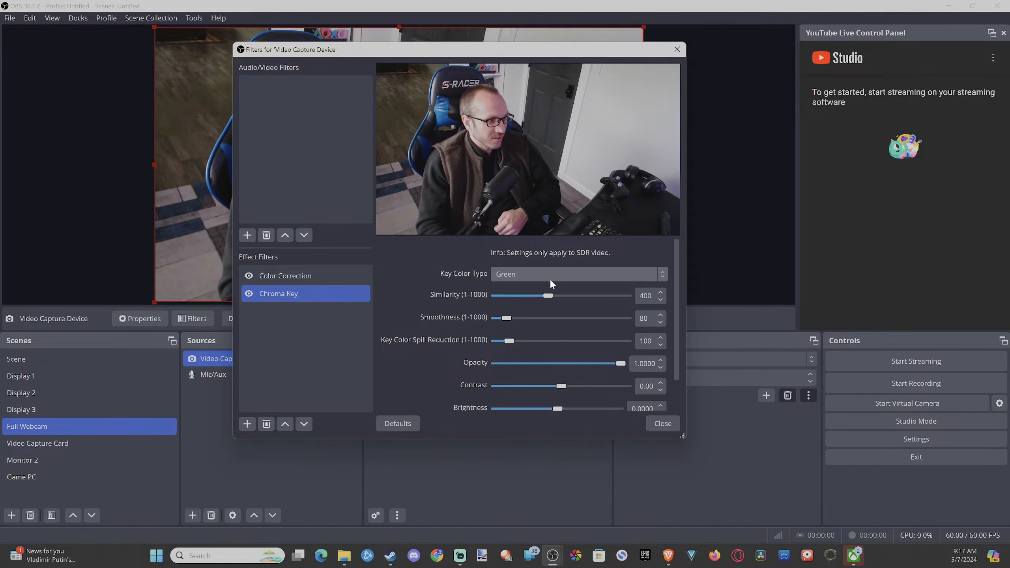
left_click(574, 274)
left_click(456, 346)
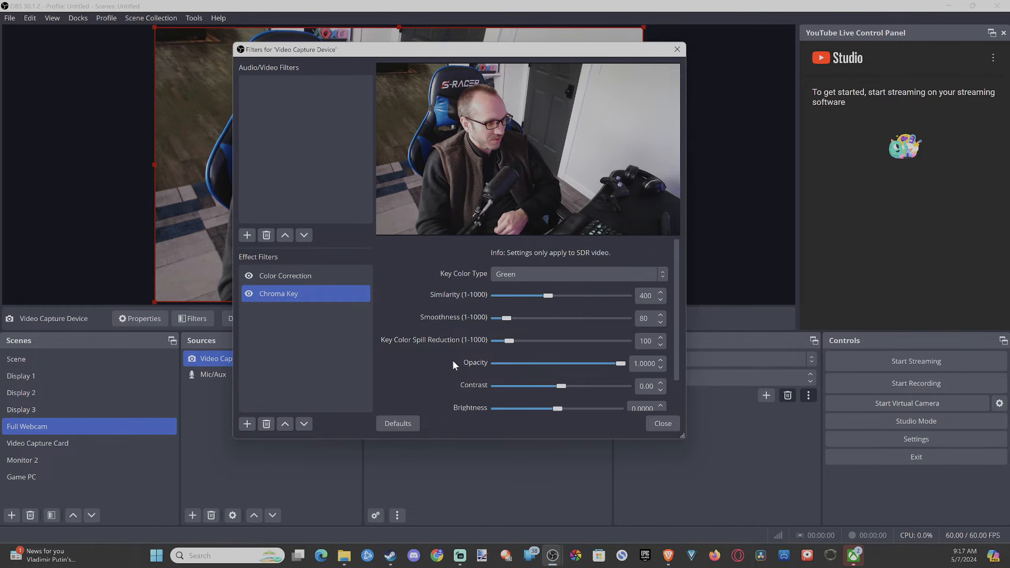
Delete the Chroma Key filter from the Video Capture Device's effect filters.
scroll(476, 360, "down", 2)
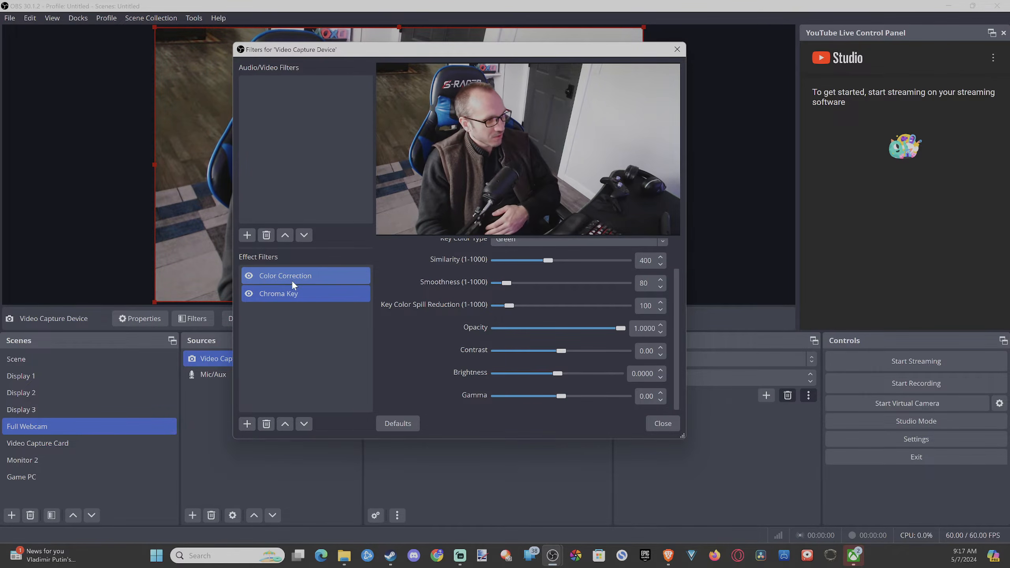
left_click(292, 295)
left_click(270, 425)
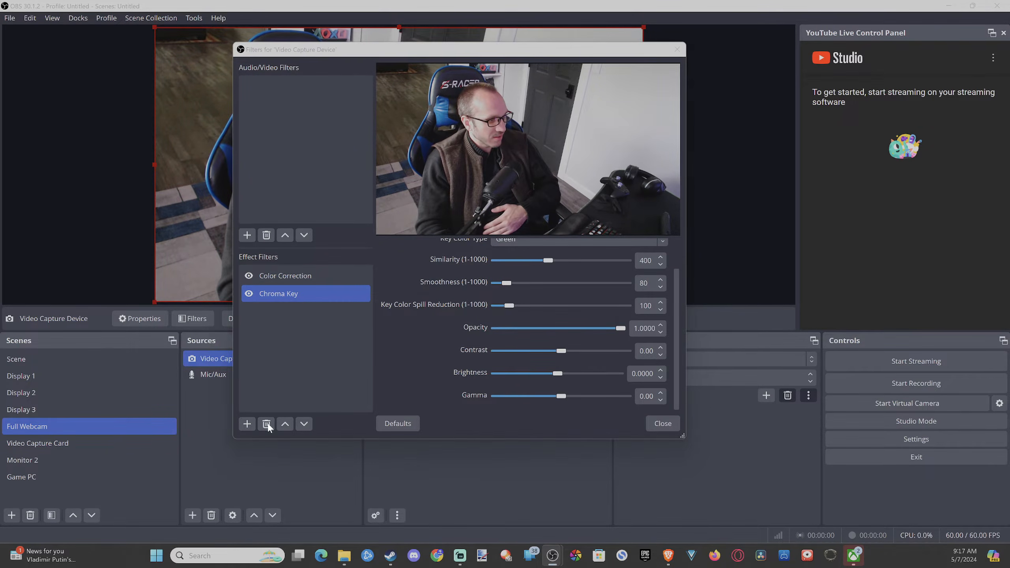
left_click(504, 258)
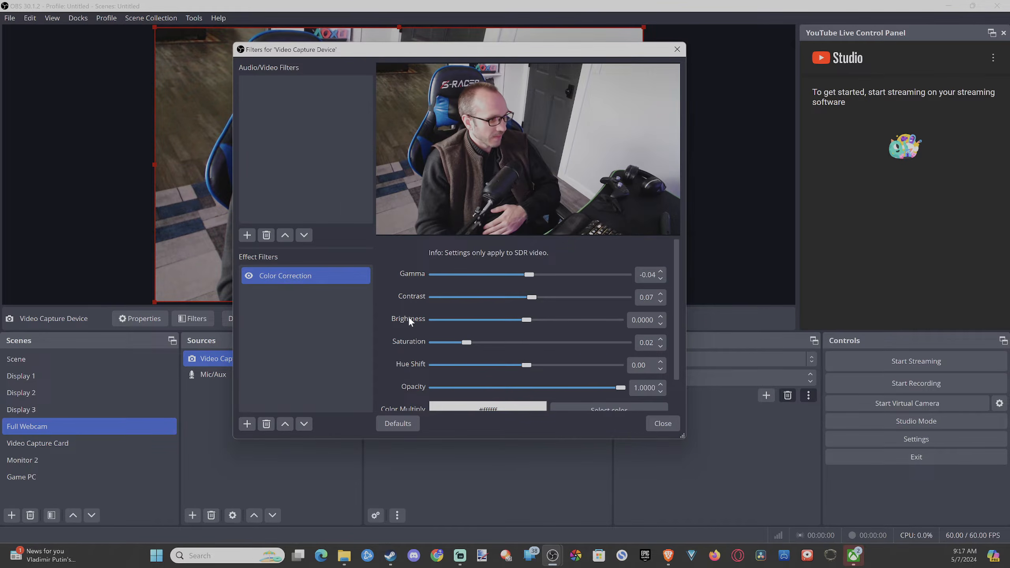
Add a Color Key effect filter to the Video Capture Device, keeping the suggested name.
left_click(246, 423)
left_click(304, 287)
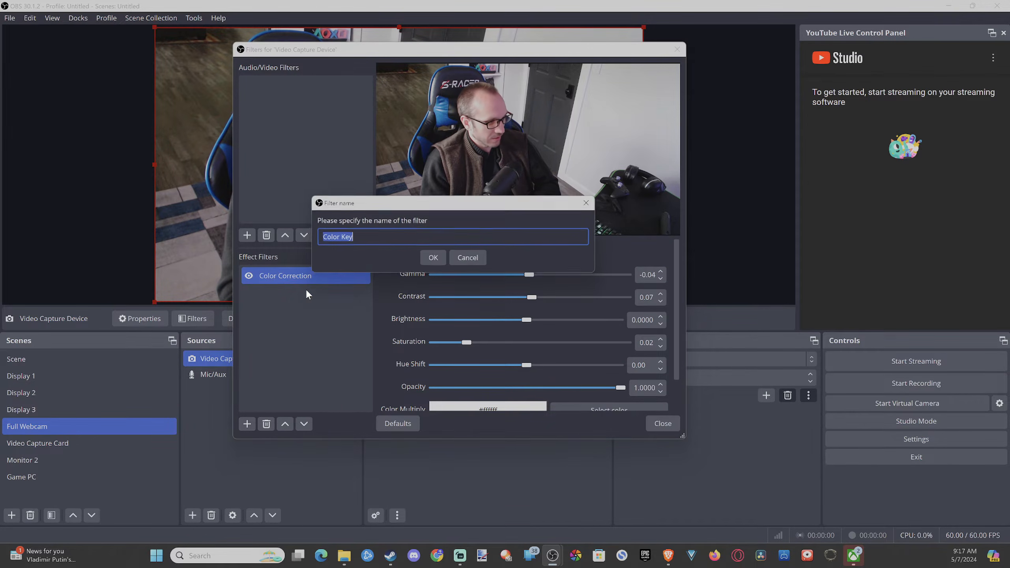
left_click(443, 256)
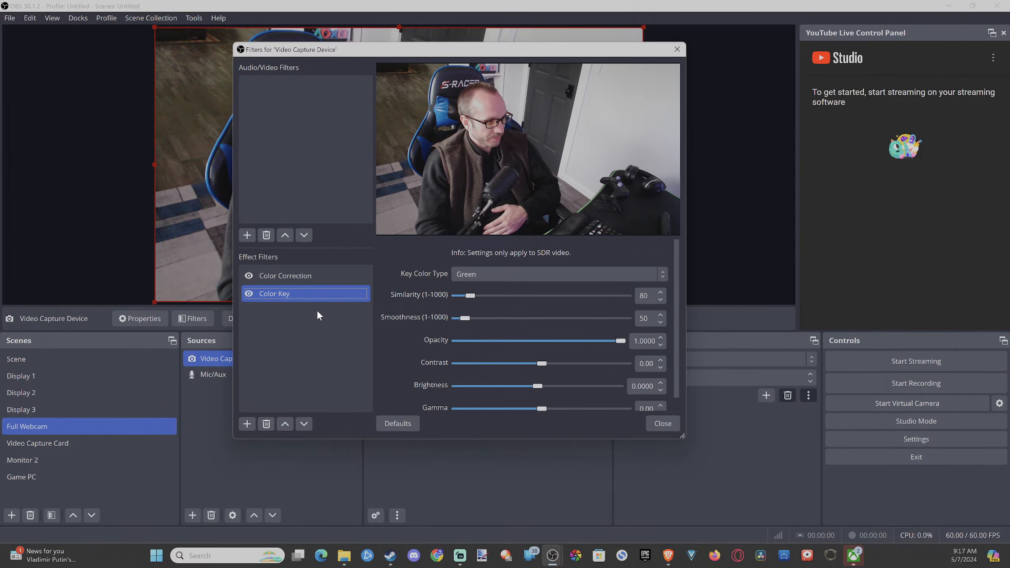
Try Blue as the Color Key filter's key color type, and set the type back to Green.
left_click(659, 275)
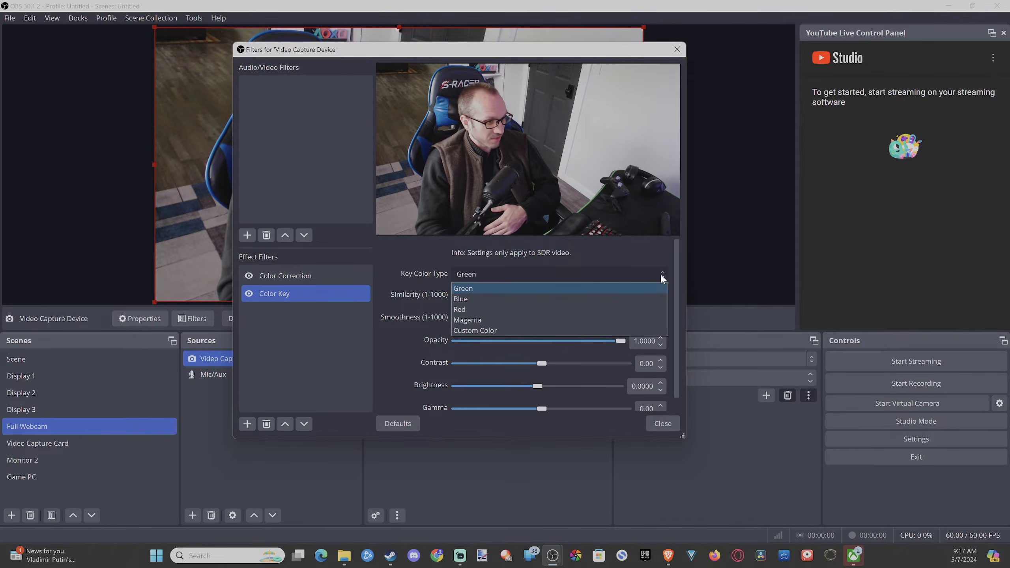
left_click(580, 298)
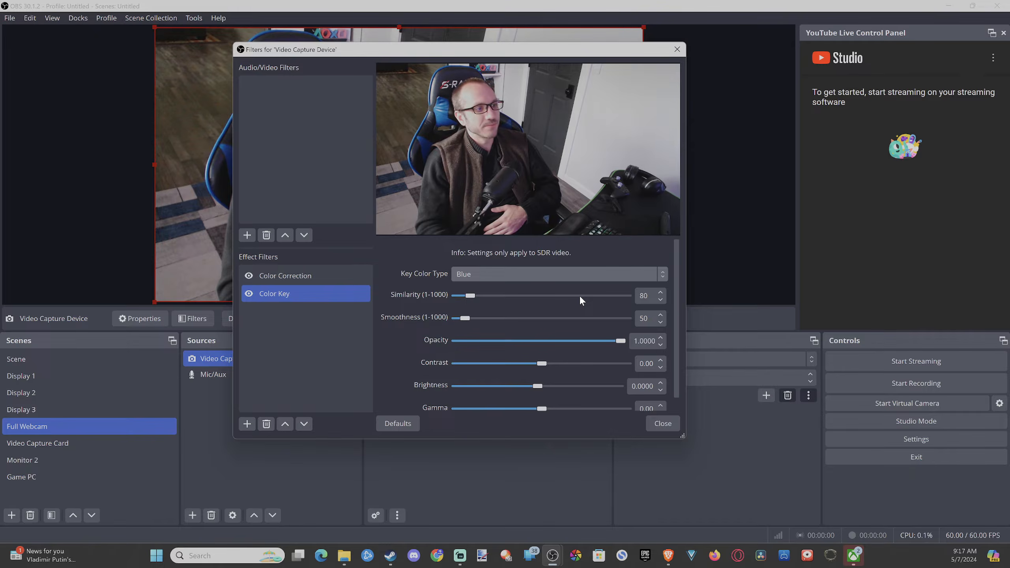
left_click(545, 275)
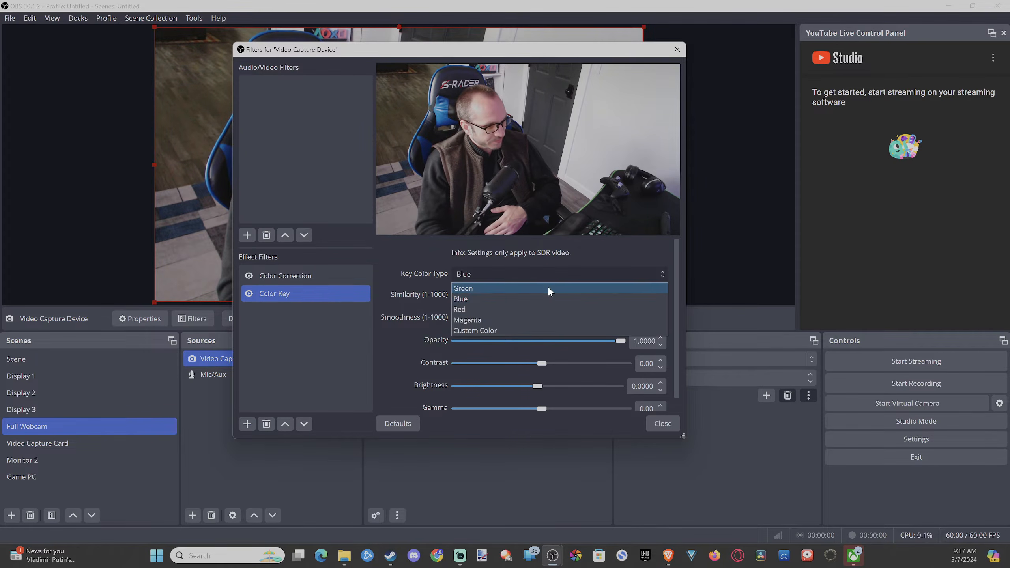
left_click(548, 288)
Switch the Color Key filter to a custom key color and sample white (#ffffff) from the screen.
left_click(546, 277)
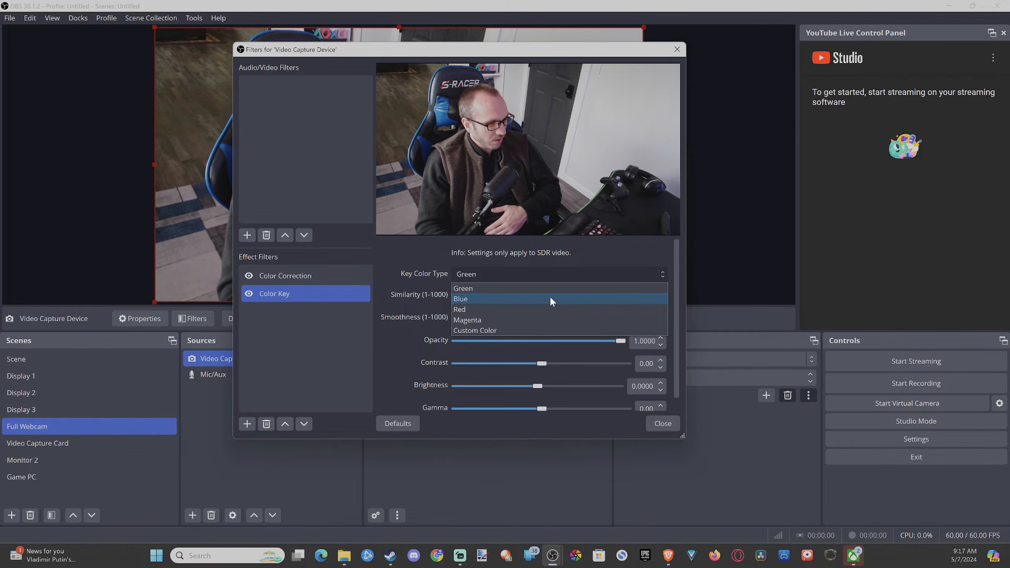
left_click(549, 329)
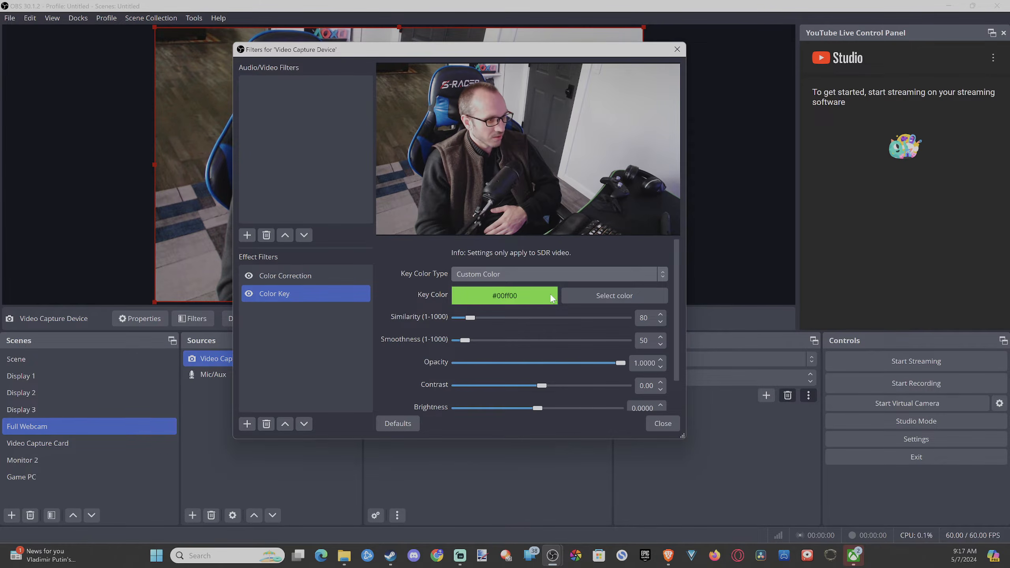
left_click(578, 294)
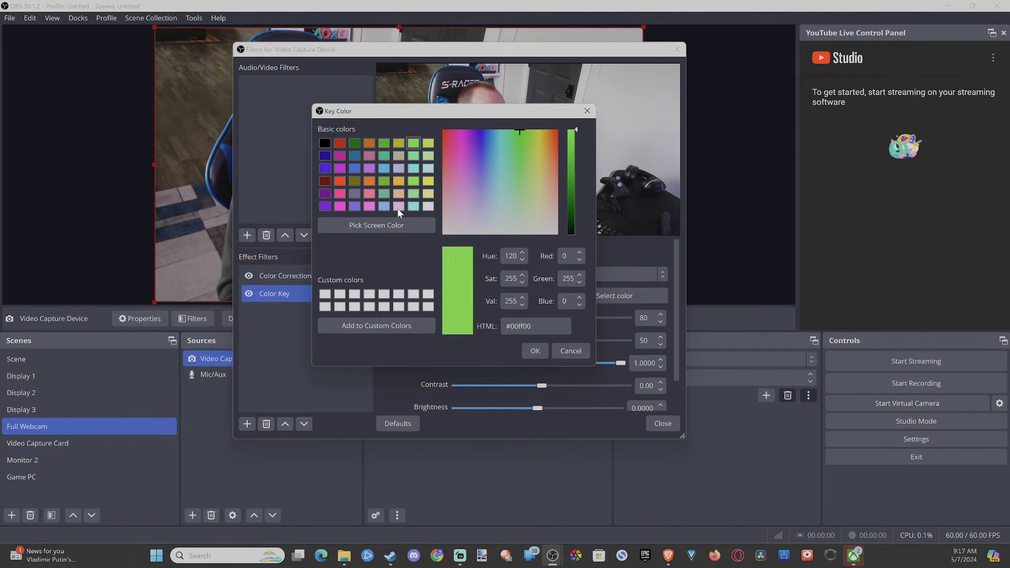
left_click(391, 225)
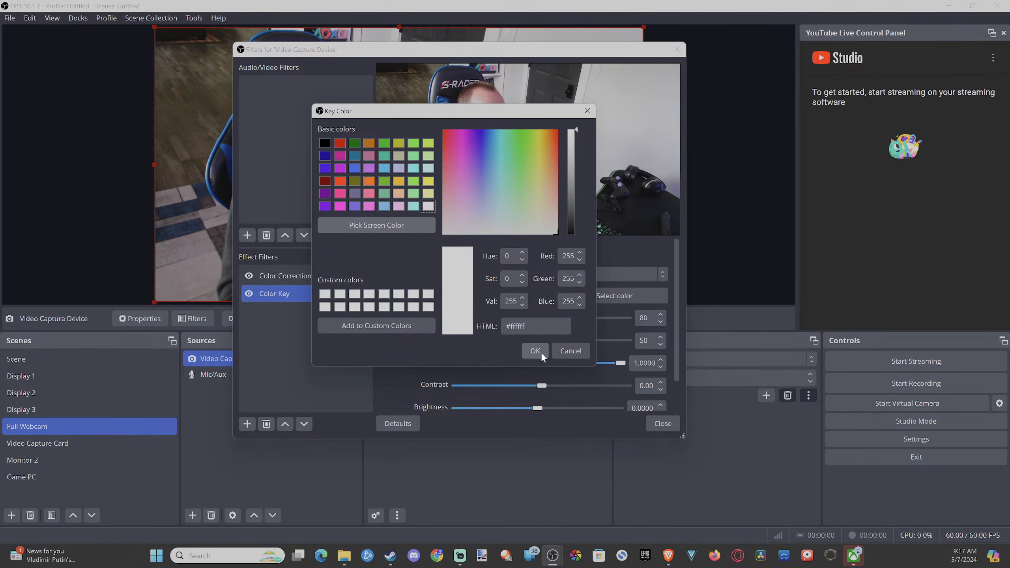
left_click(537, 350)
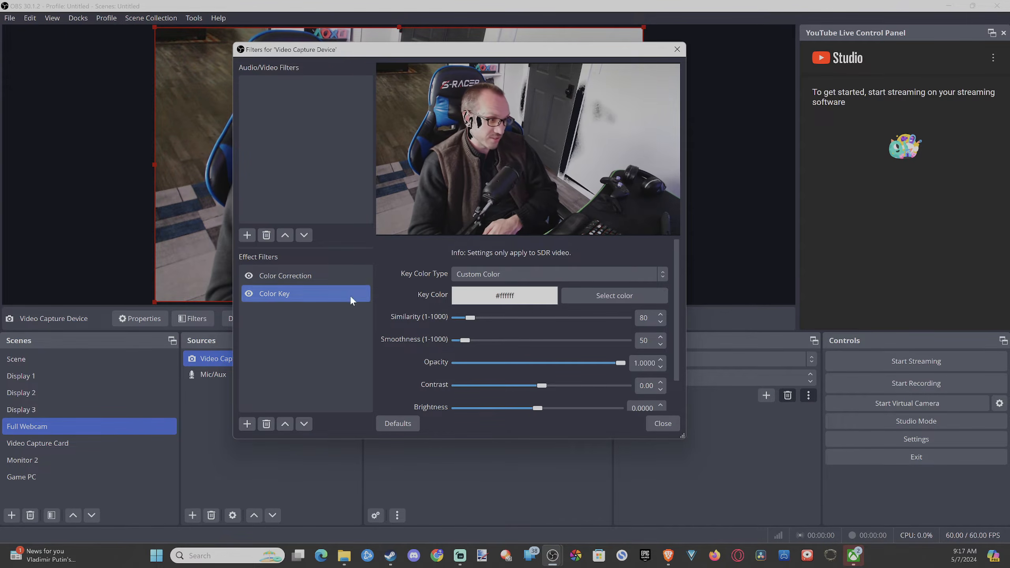
Look over the remaining Color Key settings and remove the Color Key filter from the Video Capture Device.
scroll(566, 350, "down", 2)
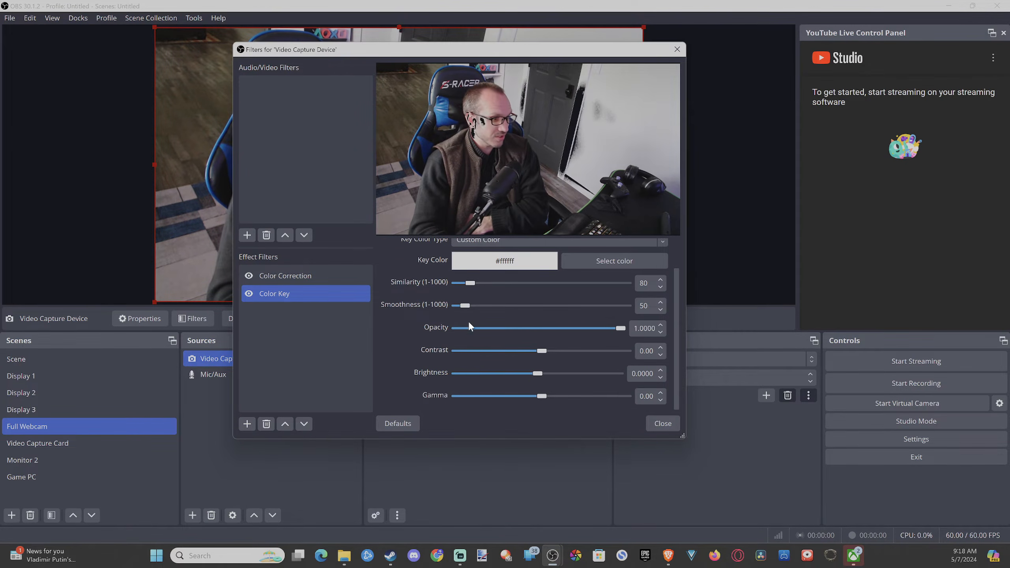
left_click(267, 423)
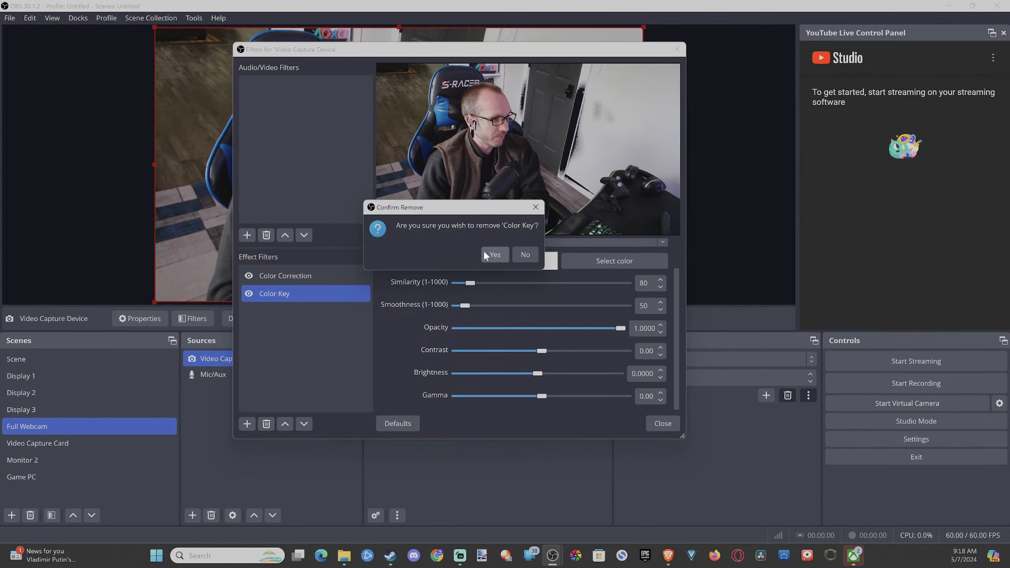
key("Return")
Add a Luma Key effect filter to the Video Capture Device, keeping the suggested name.
left_click(247, 424)
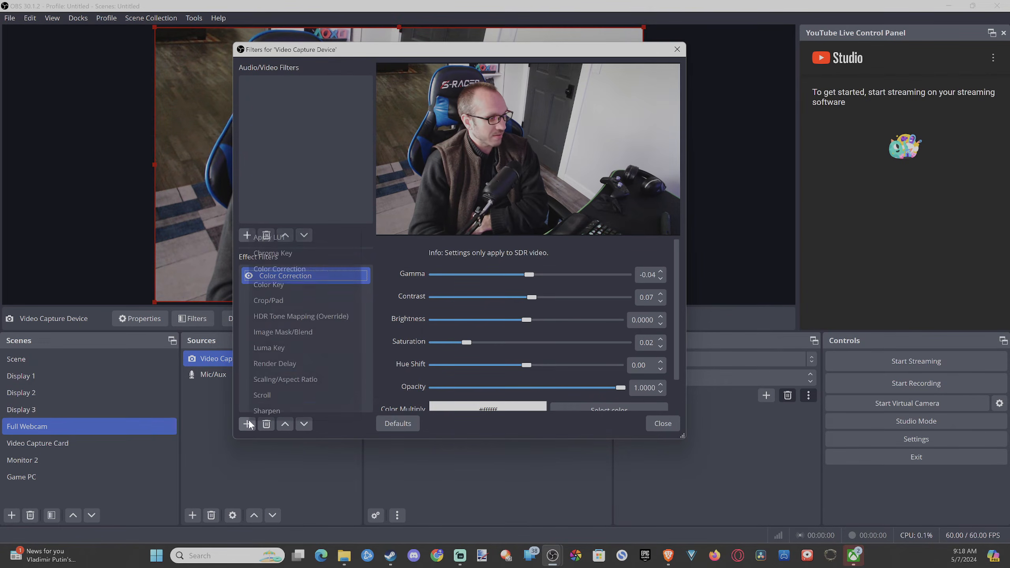
left_click(316, 348)
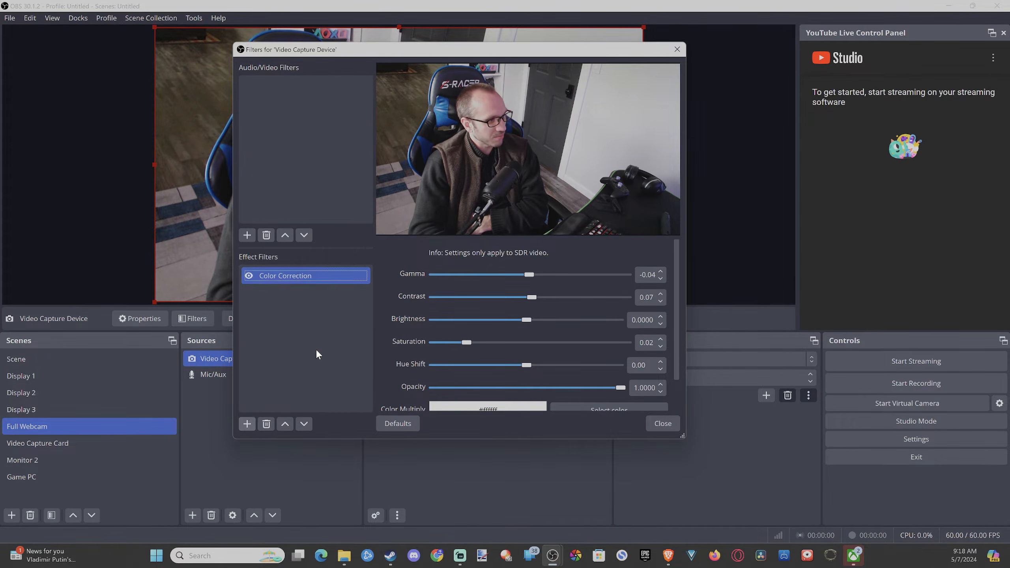
left_click(433, 259)
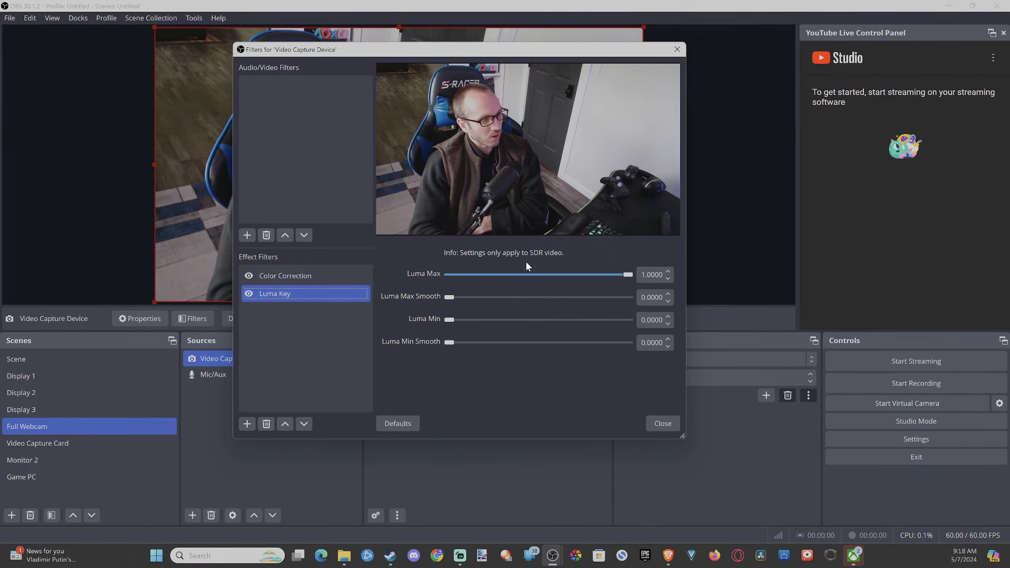
Try a Luma Max of about 0.61 on the Luma Key filter, and return it to 1.0000.
left_click(624, 277)
left_click_drag(624, 275, 555, 258)
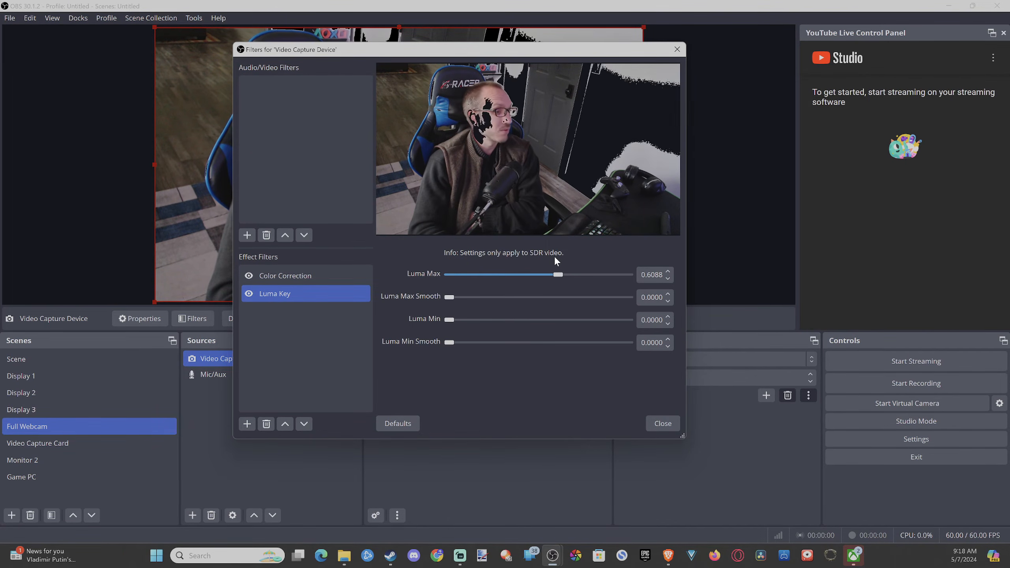
left_click_drag(554, 257, 637, 264)
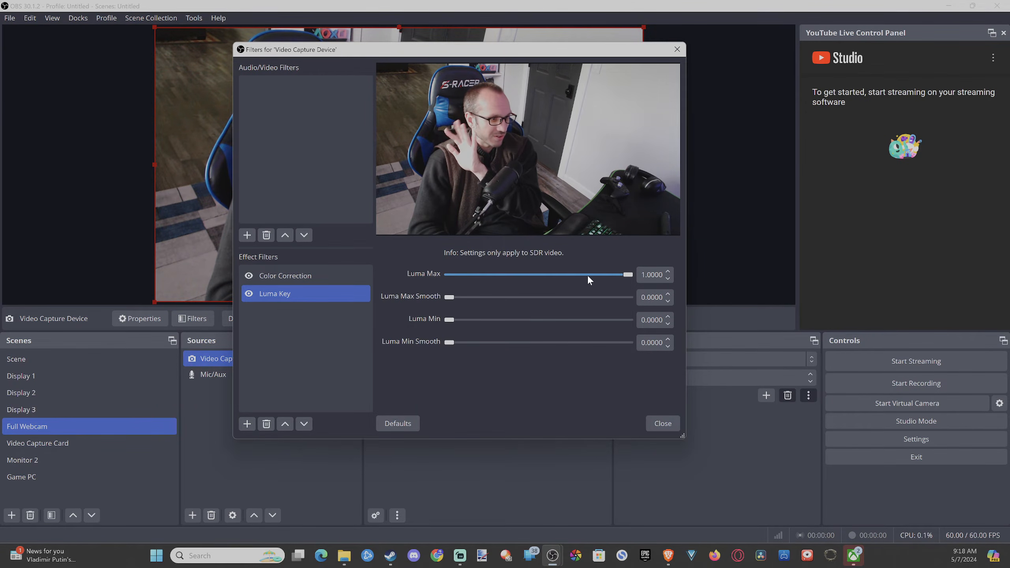
Lower the Luma Key filter's Luma Max to about 0.10.
left_click_drag(625, 273, 469, 259)
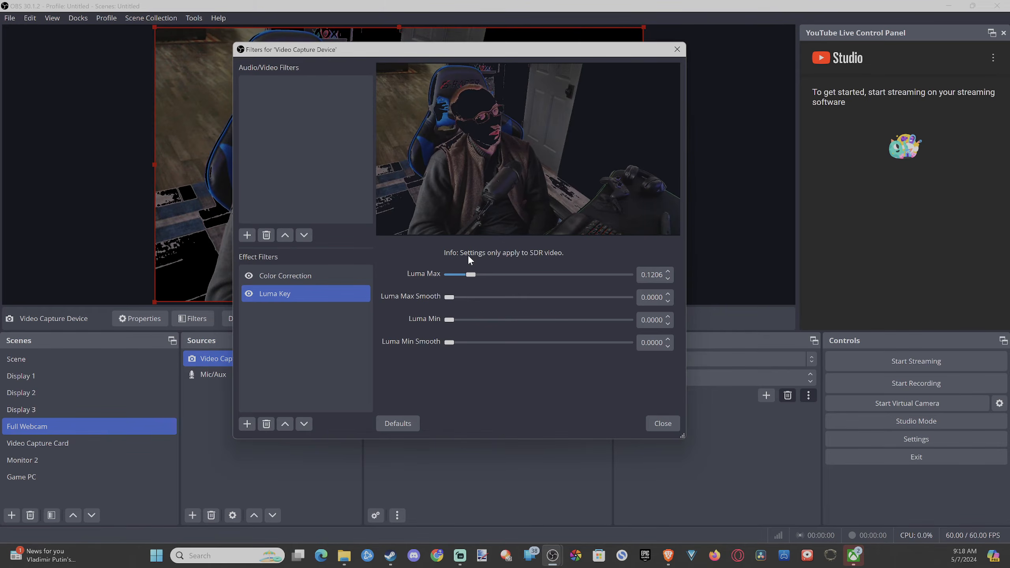
mouse_move(468, 256)
left_mouse_down()
mouse_move(451, 247)
mouse_move(464, 248)
left_mouse_up()
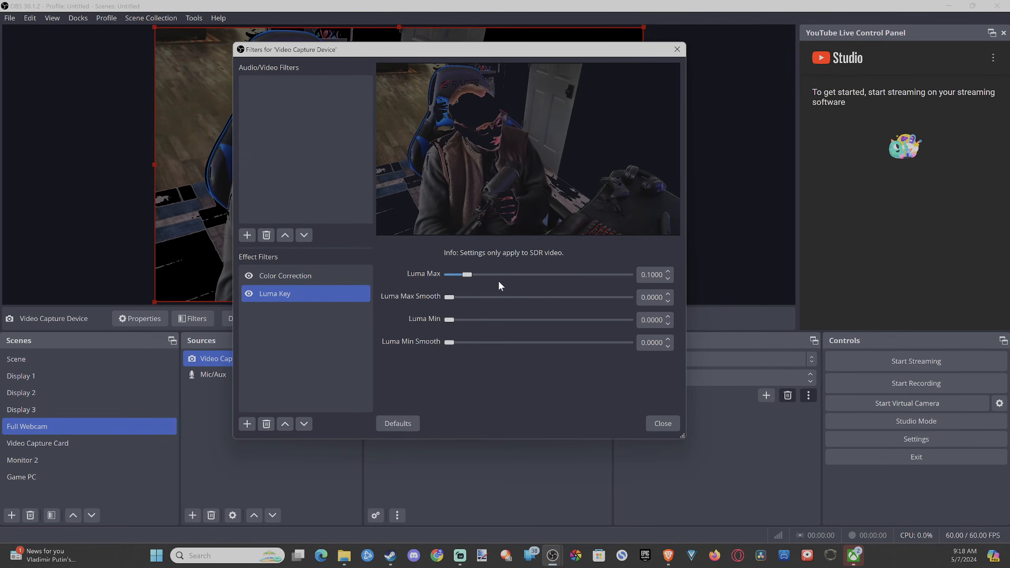
left_click(477, 275)
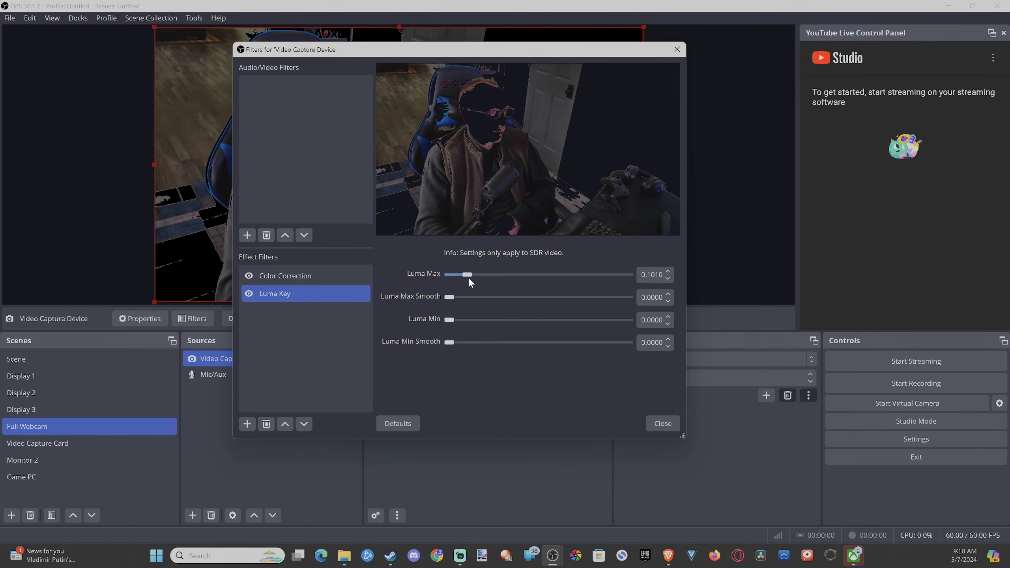
Raise Luma Max to 1.0000, briefly try a lower value, and restore it to 1.0000.
left_click_drag(467, 274, 630, 274)
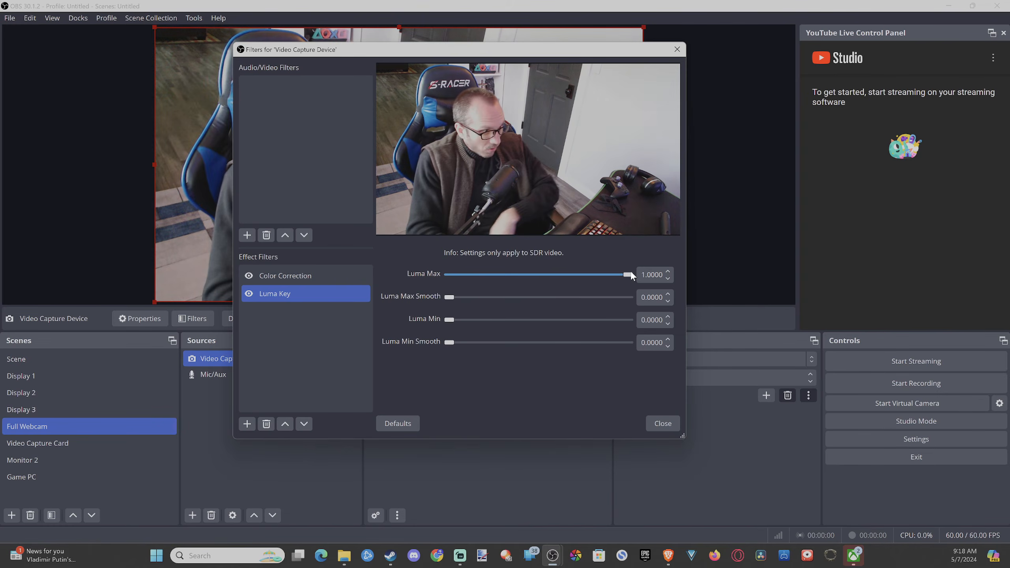
left_click_drag(629, 275, 544, 274)
left_click_drag(609, 277, 637, 275)
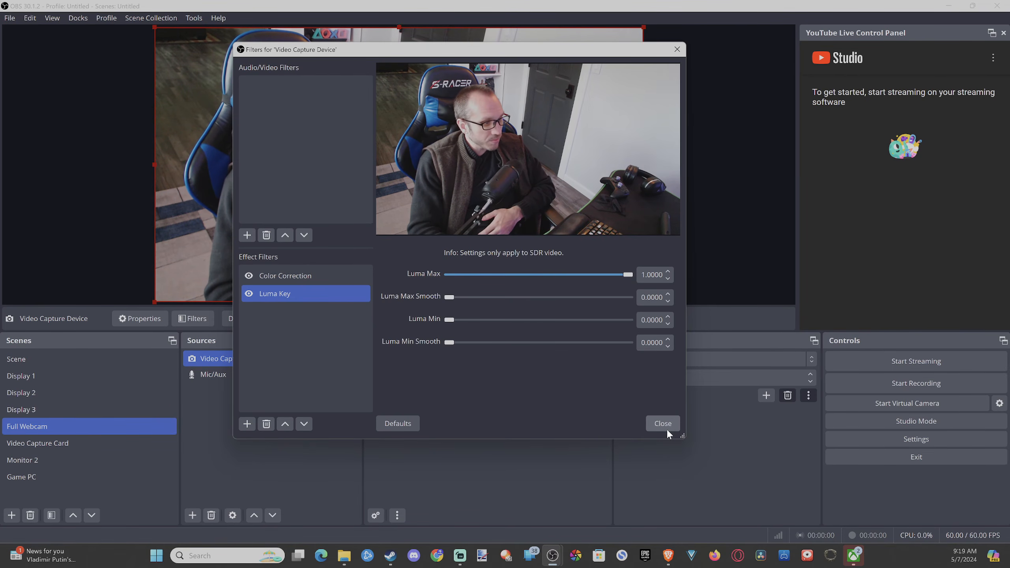
Remove the Luma Key filter from the Video Capture Device and close the source's filters window.
left_click(265, 424)
left_click(505, 250)
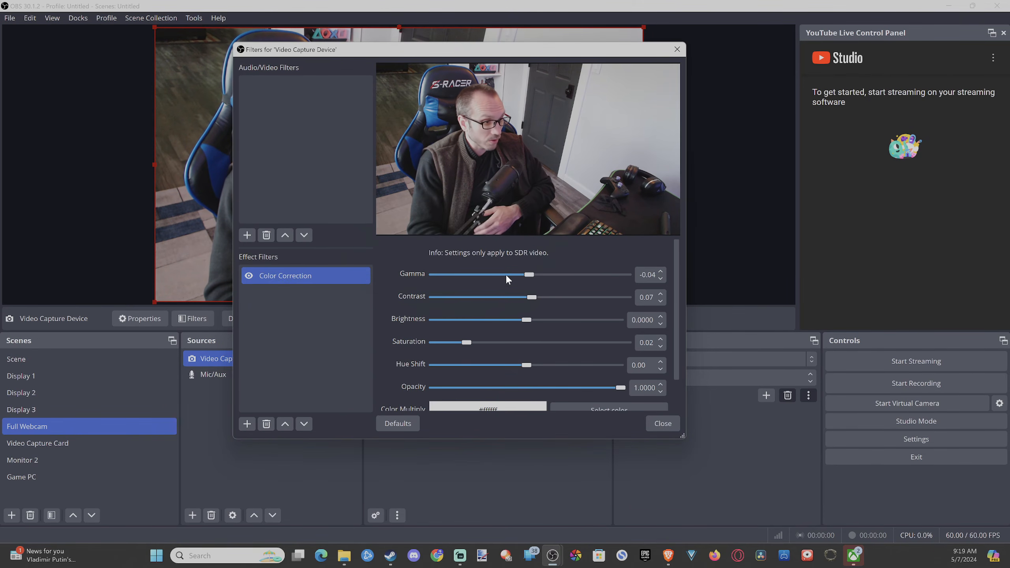
scroll(600, 324, "down", 3)
scroll(599, 324, "up", 3)
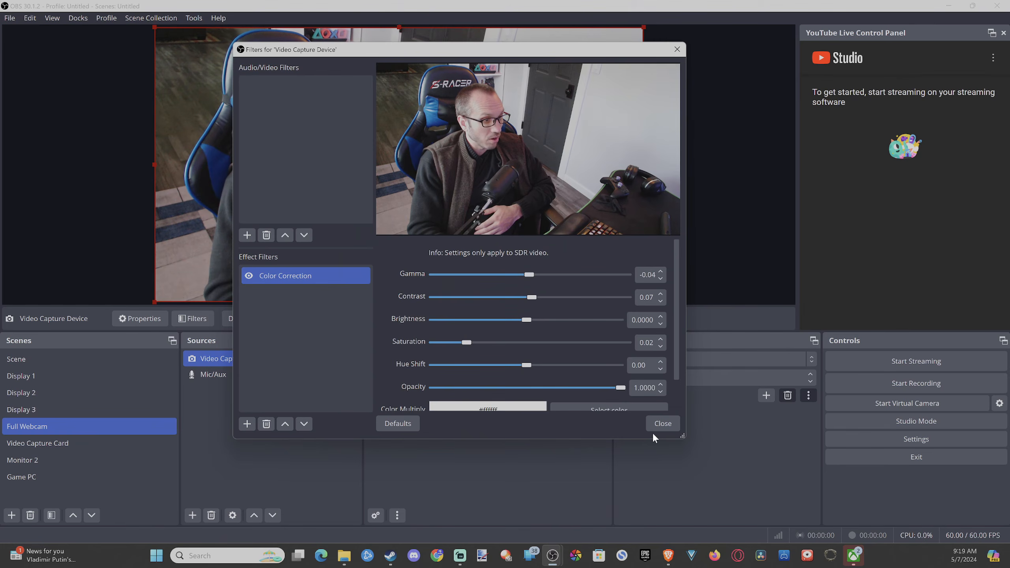
left_click(661, 423)
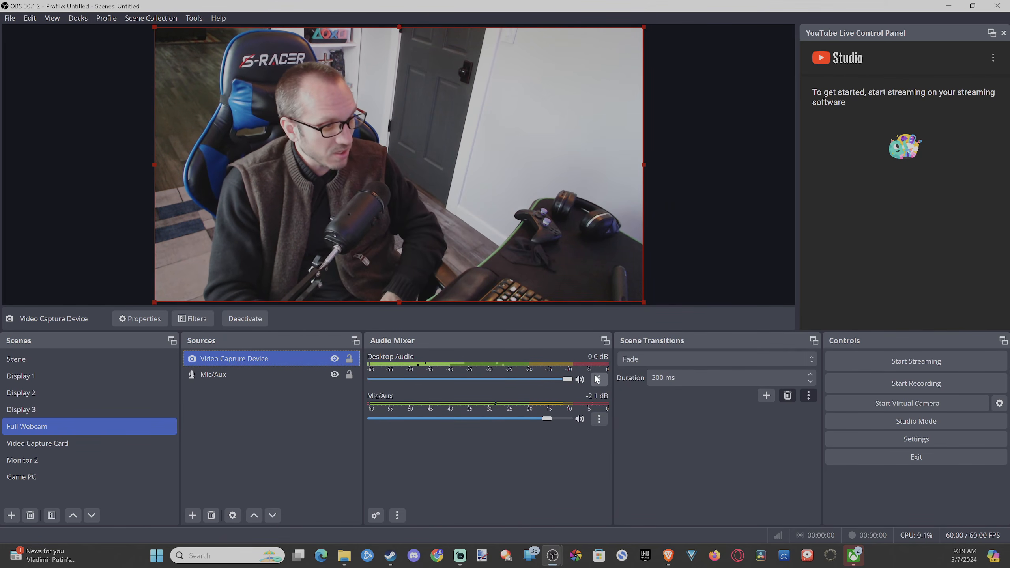
Mute Desktop Audio, and mute the Capture Card audio in the Video Capture Card scene.
left_click(579, 381)
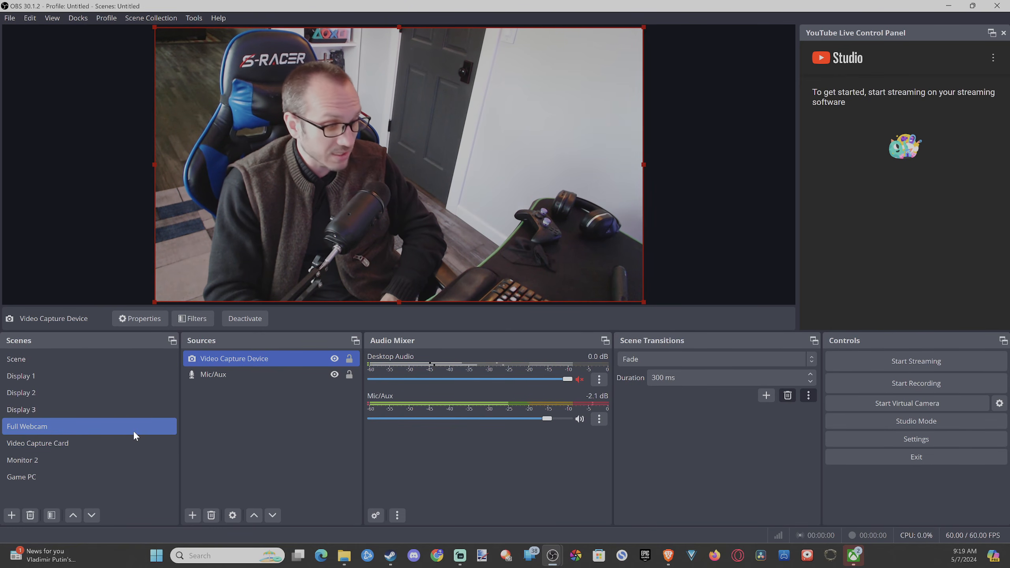
left_click(95, 445)
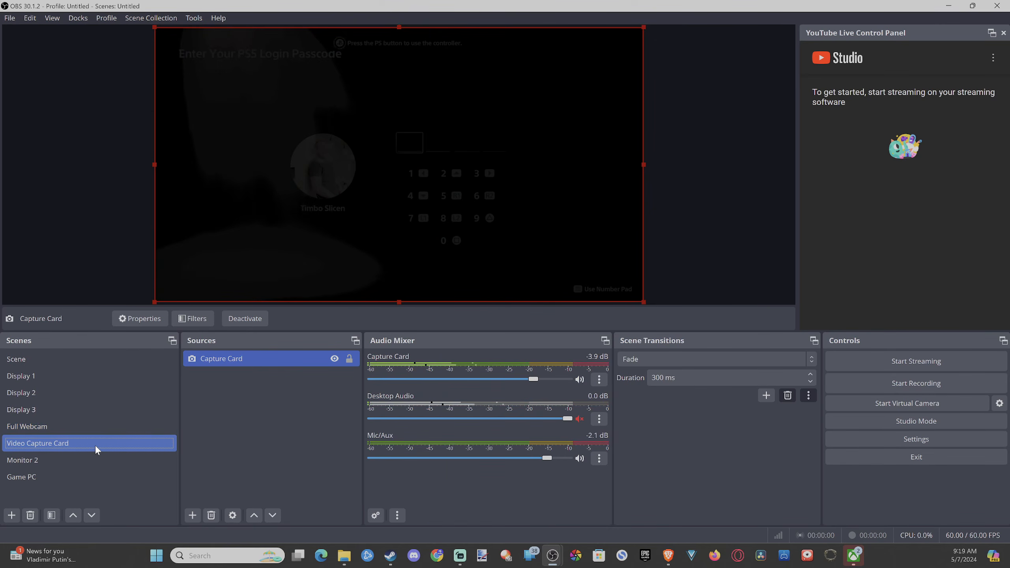
left_click(579, 381)
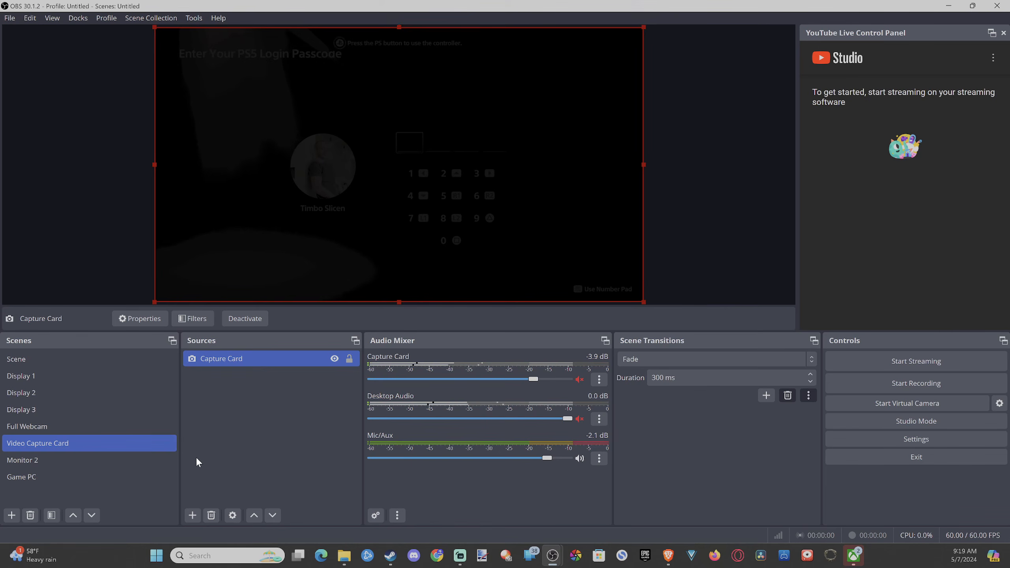
Switch to the Monitor 2 scene.
left_click(65, 456)
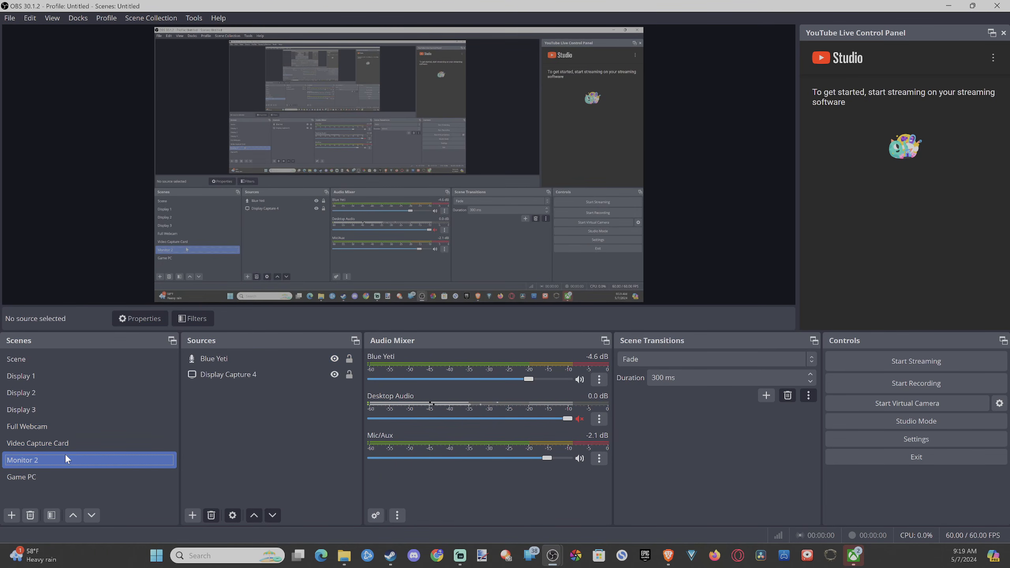